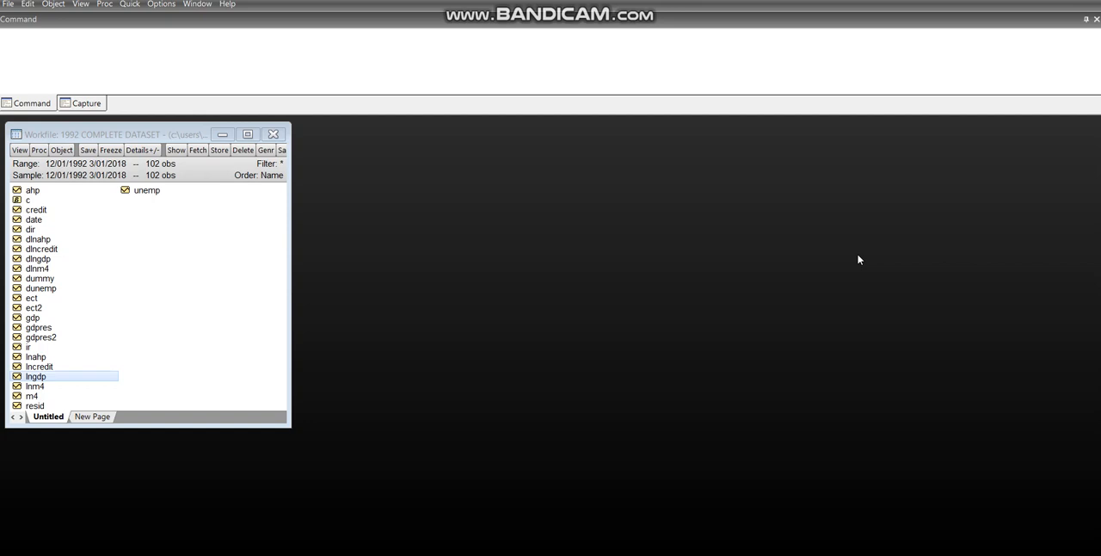
# Open the lnahp series from the workfile, plot it as a Line & Symbol graph of the raw data, and widen its window.
pyautogui.click(167, 349)
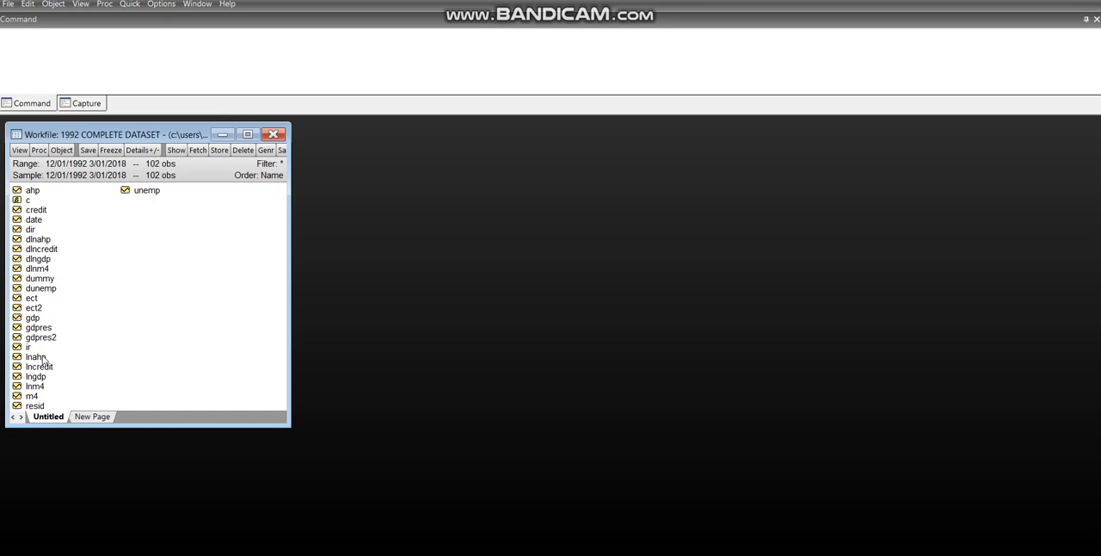
pyautogui.doubleClick(35, 359)
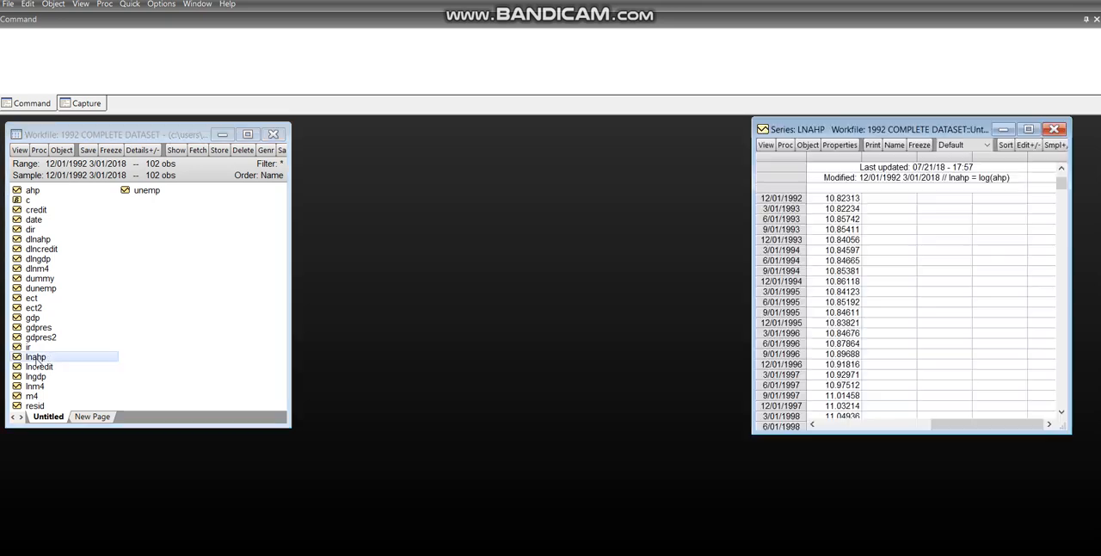
pyautogui.moveTo(783, 133); pyautogui.dragTo(649, 147)
pyautogui.click(633, 158)
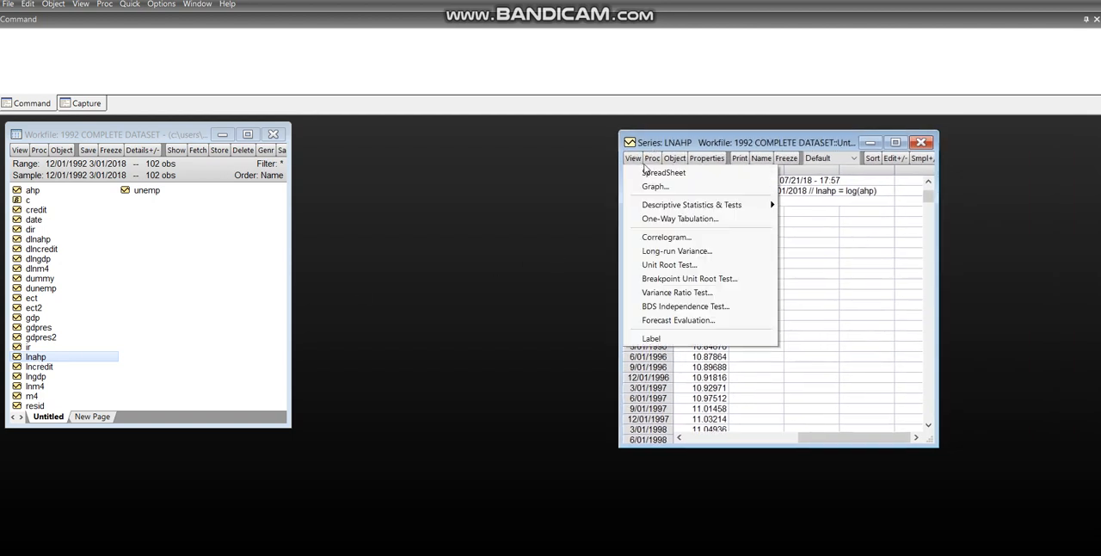
pyautogui.click(658, 191)
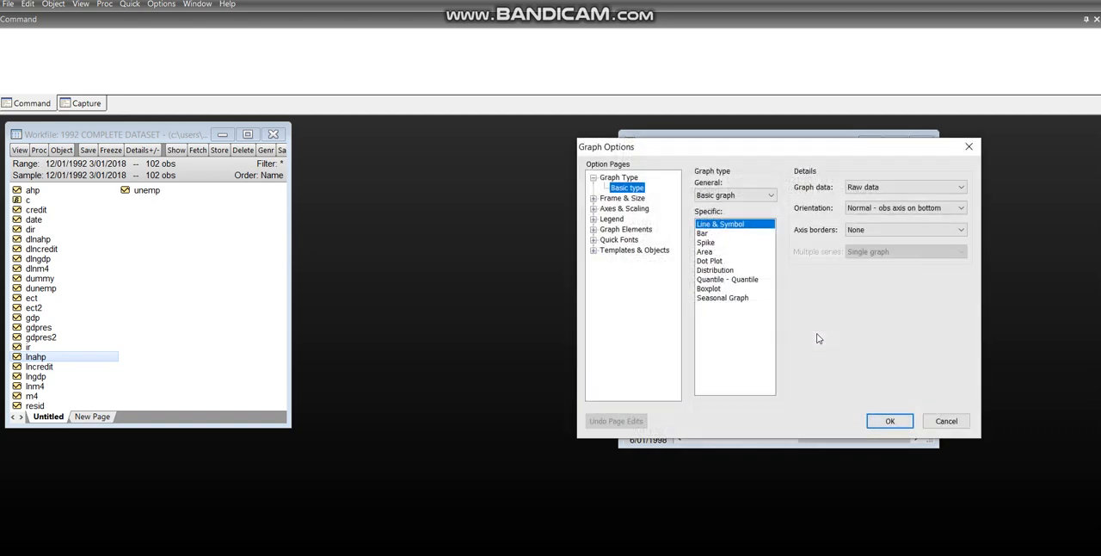
pyautogui.click(887, 420)
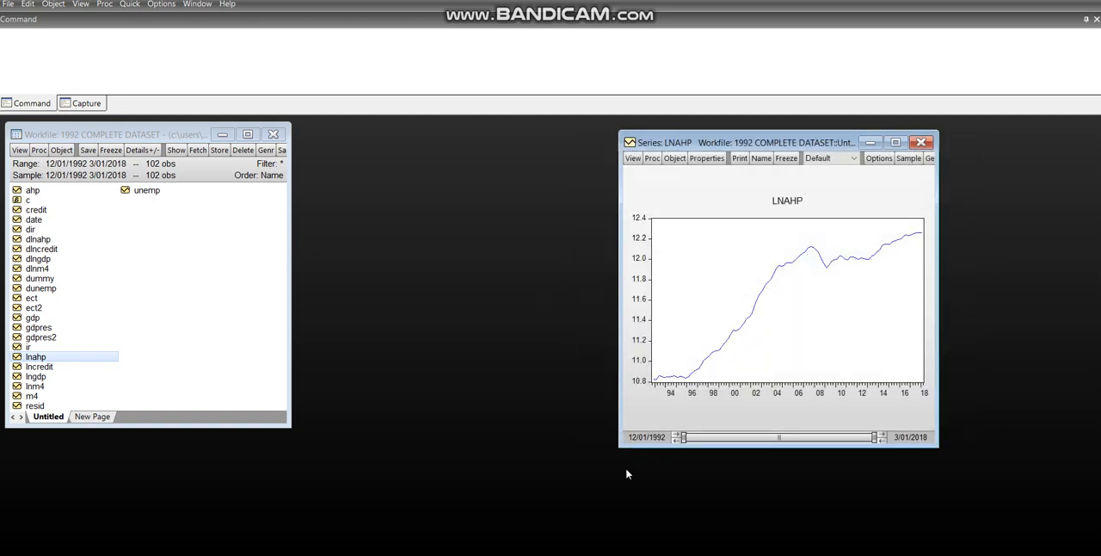
pyautogui.moveTo(619, 442); pyautogui.dragTo(508, 469)
# Set up a Breakpoint Unit Root Test on LNAHP in level, with Trend and intercept for both the basic and breaking specifications.
pyautogui.click(520, 159)
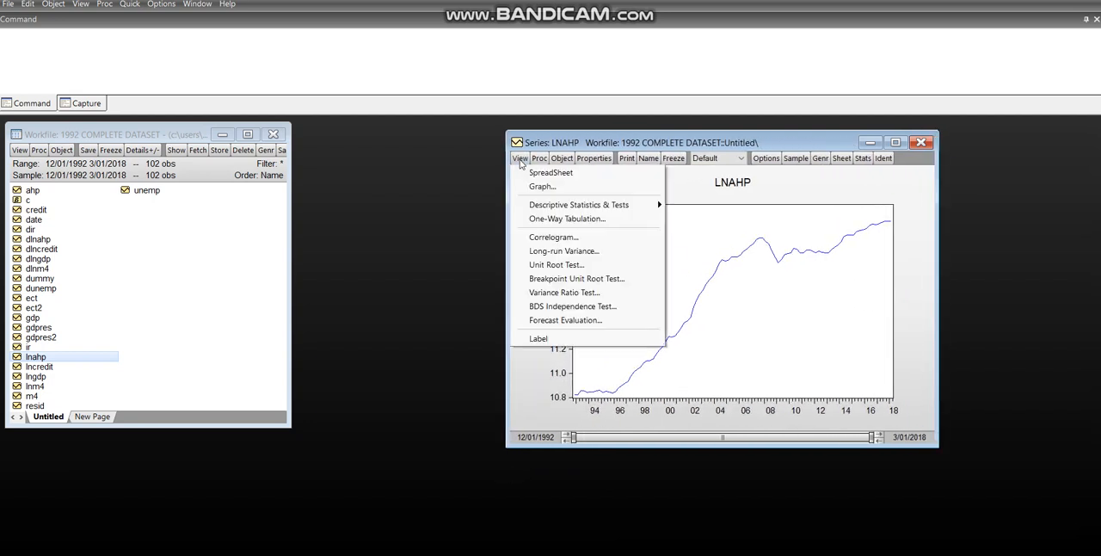
pyautogui.click(562, 280)
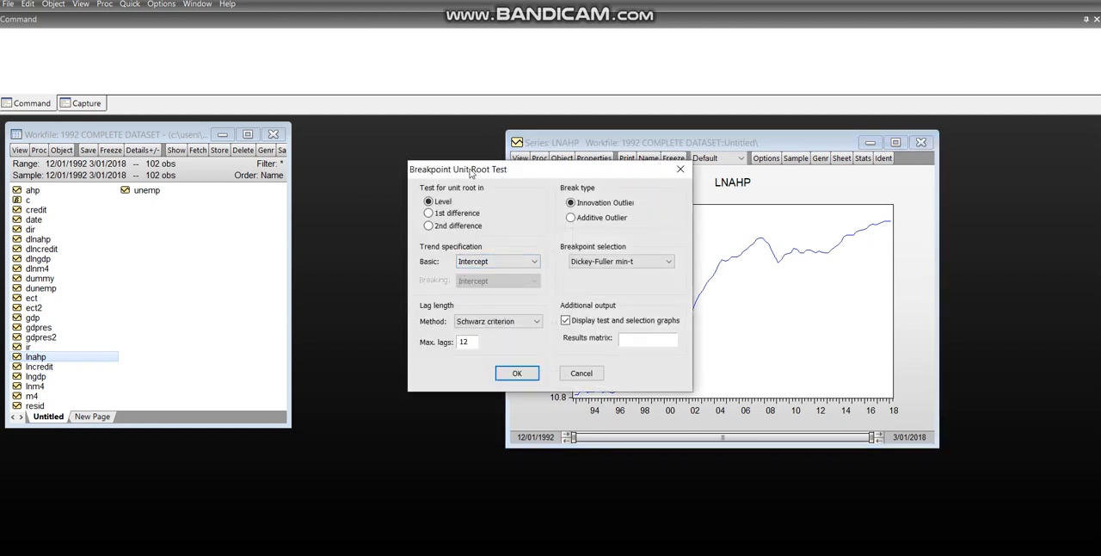
pyautogui.moveTo(470, 172); pyautogui.dragTo(495, 175)
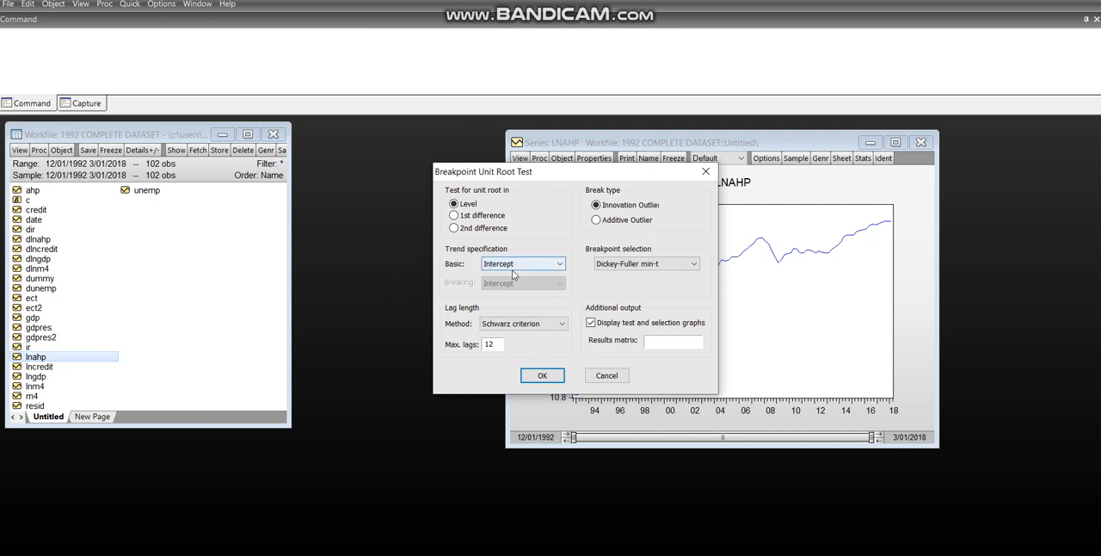
pyautogui.moveTo(518, 176); pyautogui.dragTo(543, 171)
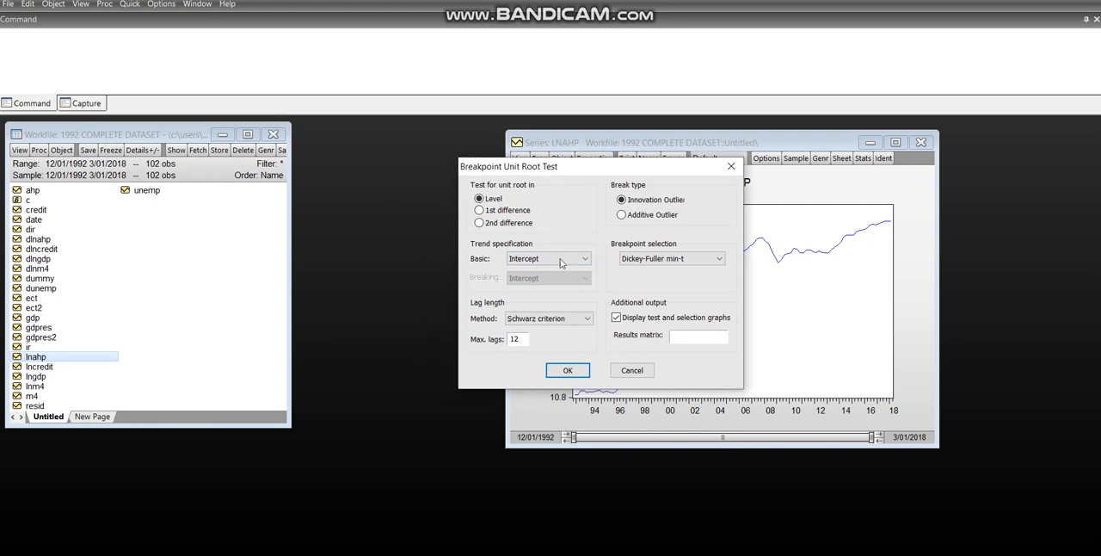
pyautogui.click(564, 260)
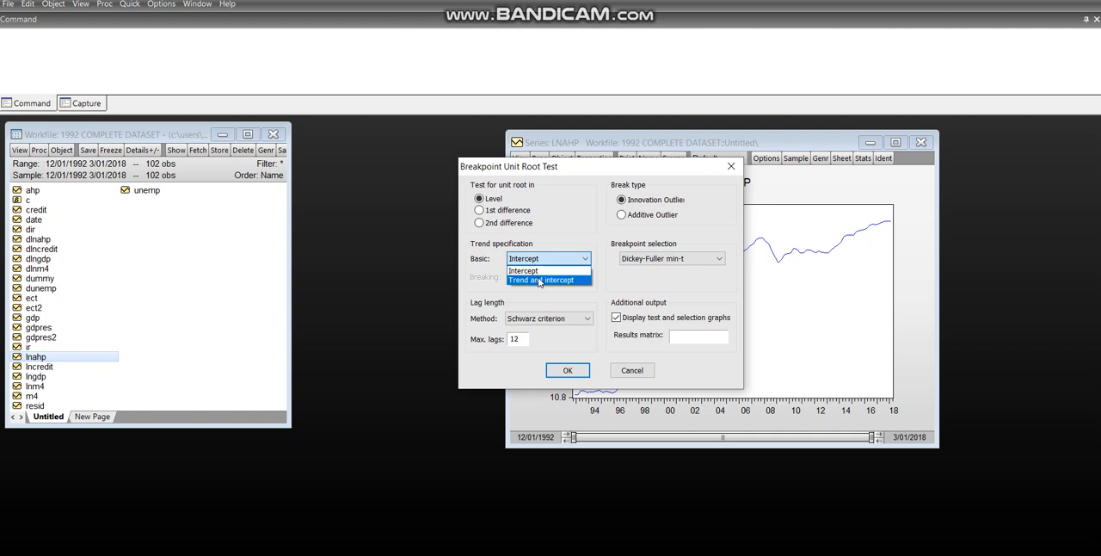
pyautogui.click(539, 281)
pyautogui.moveTo(525, 173); pyautogui.dragTo(375, 155)
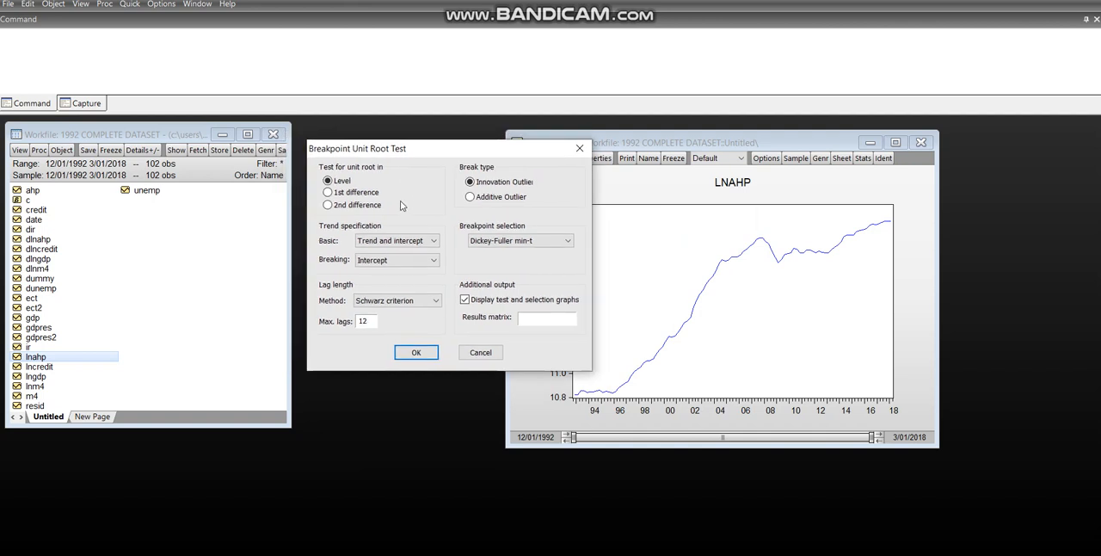
pyautogui.click(392, 262)
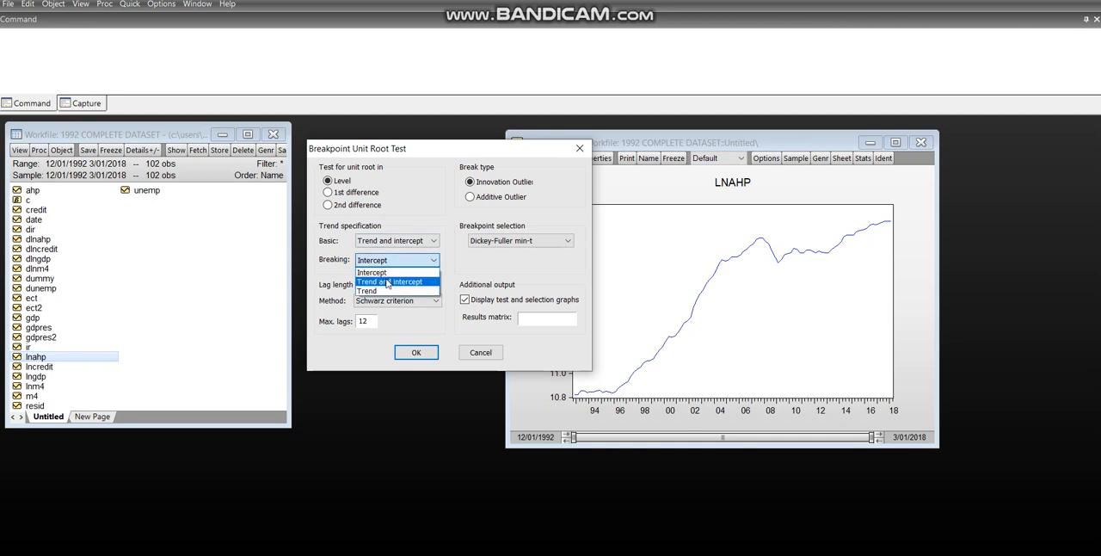
pyautogui.click(387, 282)
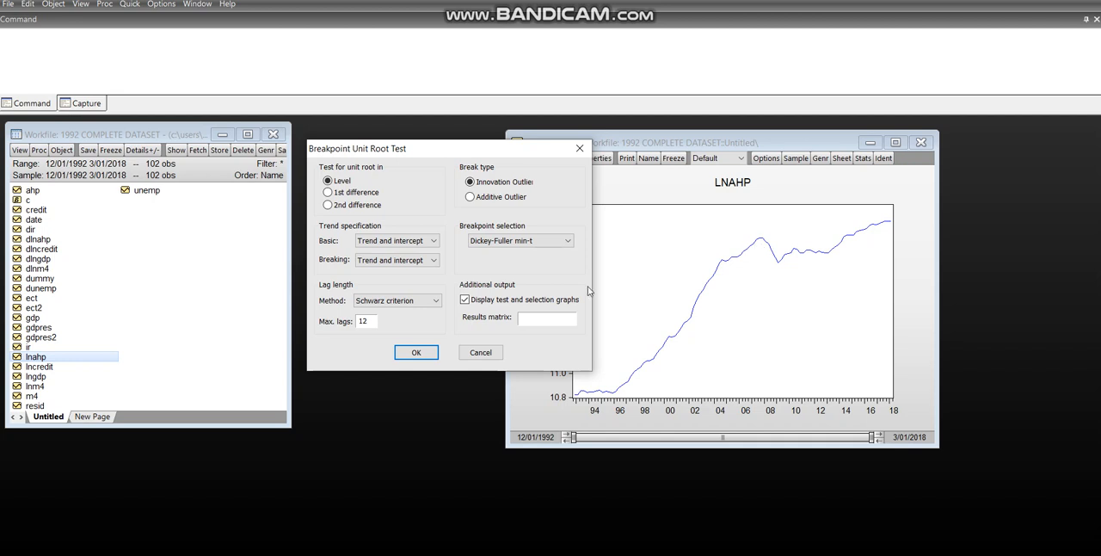
# Set the breakpoint selection to User-specified with 9/01/2007 as the break date.
pyautogui.click(511, 241)
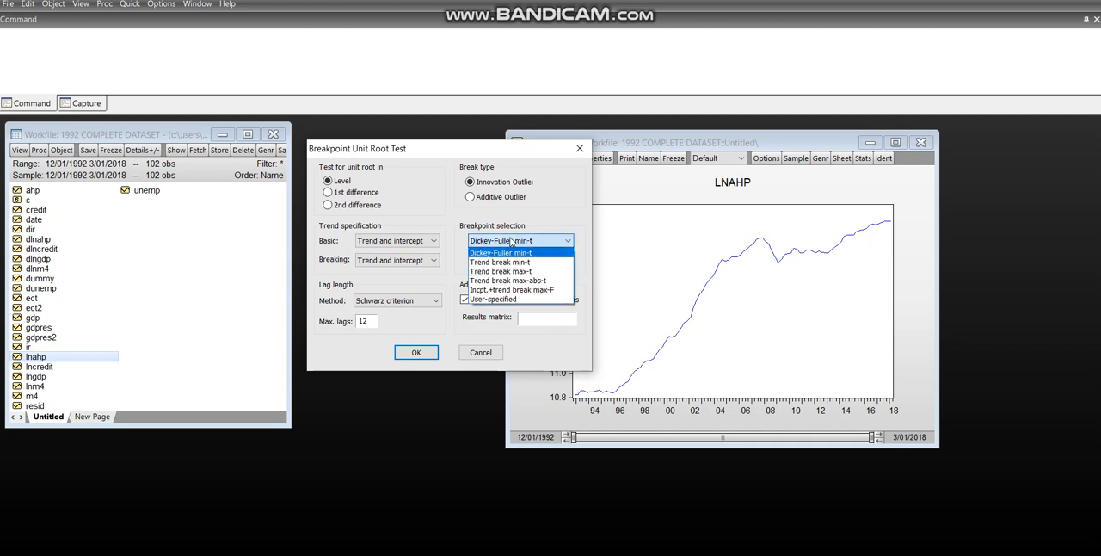
pyautogui.click(488, 299)
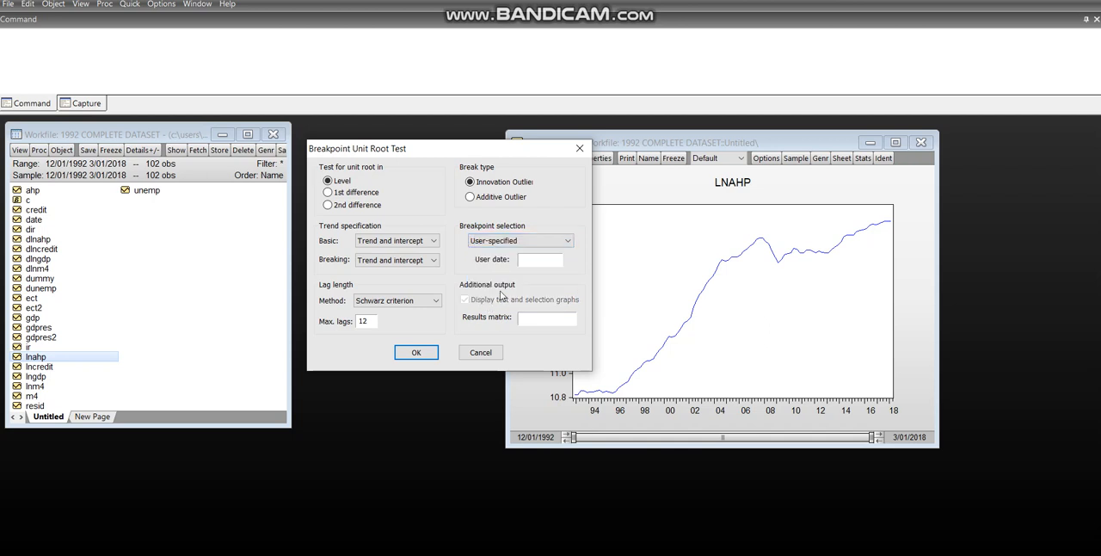
pyautogui.click(531, 262)
pyautogui.write('9/01/2007')
# Choose F-statistic as the lag length method and run the breakpoint unit root test on the level of LNAHP.
pyautogui.click(419, 308)
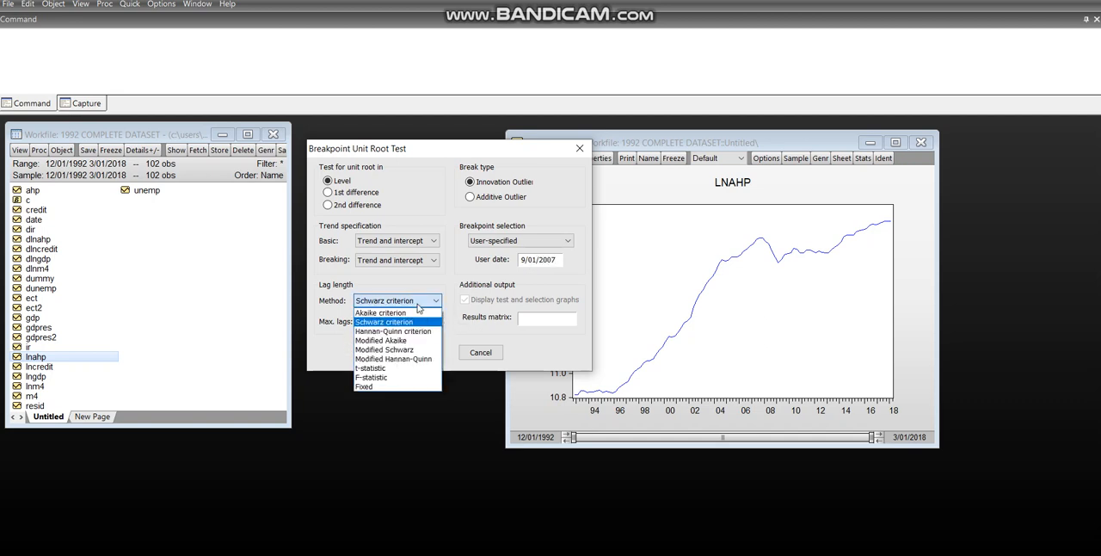
pyautogui.click(385, 377)
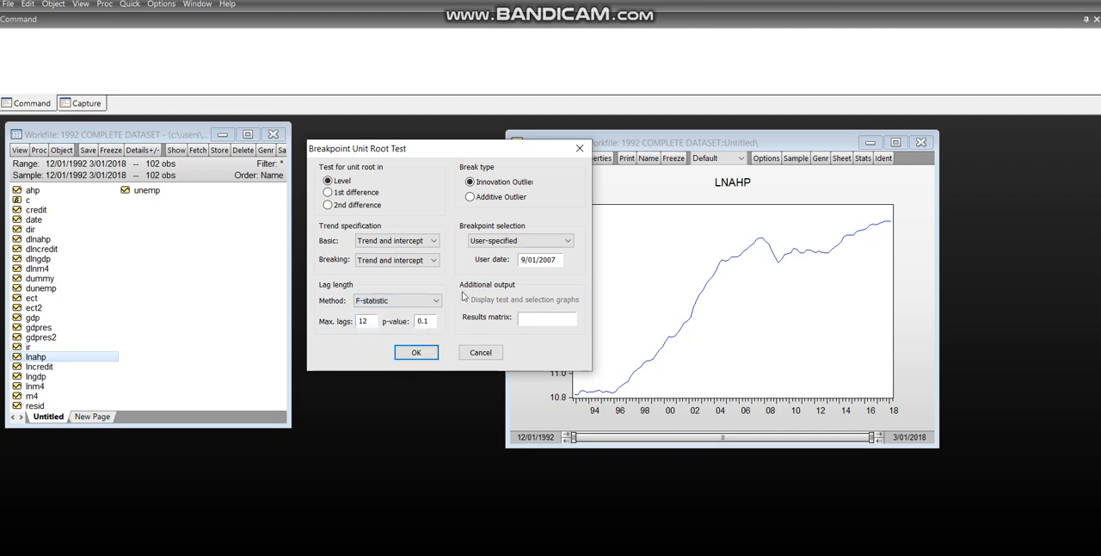
pyautogui.click(416, 354)
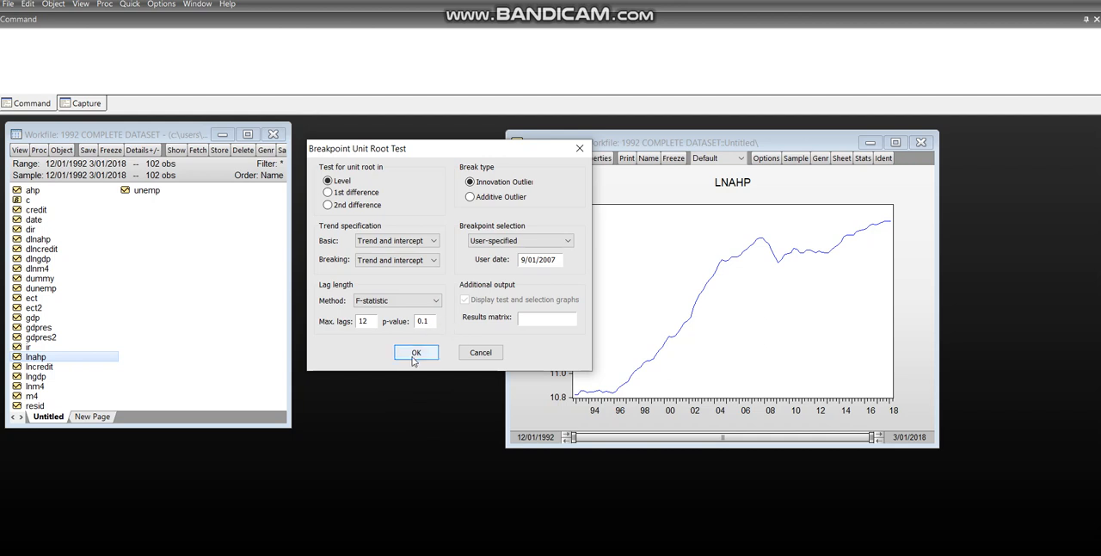
pyautogui.click(416, 354)
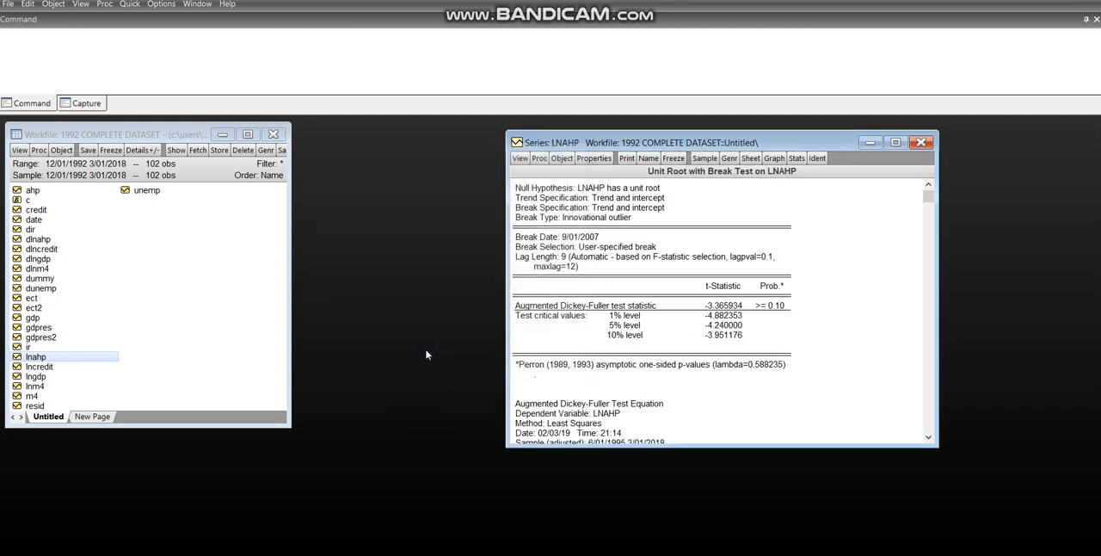
# Enlarge the LNAHP results window and examine the Augmented Dickey-Fuller t-statistic and its probability.
pyautogui.moveTo(937, 445); pyautogui.dragTo(1001, 539)
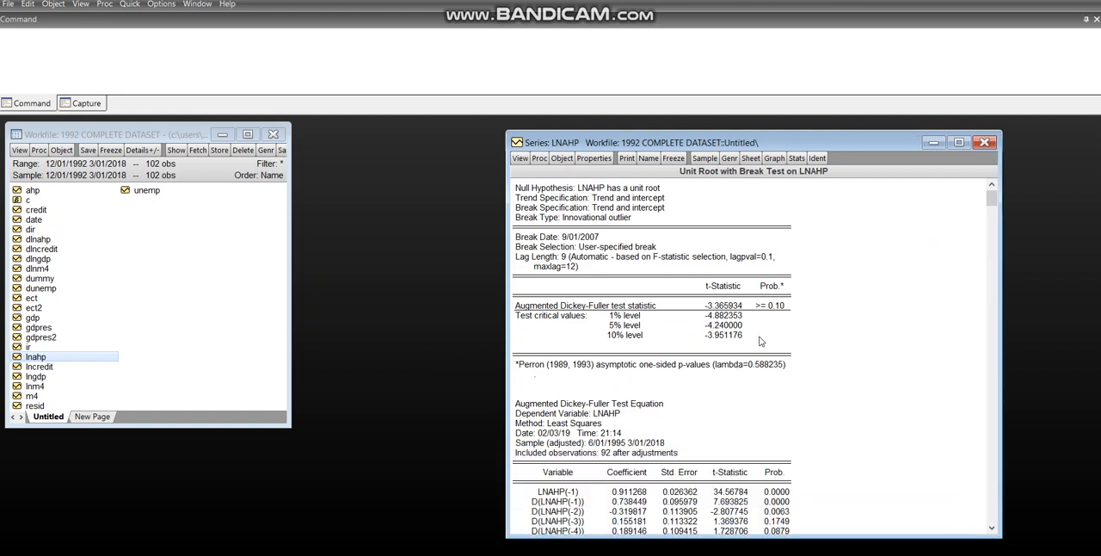
pyautogui.click(777, 307)
pyautogui.click(735, 307)
pyautogui.click(779, 307)
pyautogui.click(734, 308)
pyautogui.click(767, 309)
# Switch to PowerPoint, review slide 5 on the test's null and alternative hypotheses, and return to EViews.
pyautogui.hotkey('alt', 'Tab')
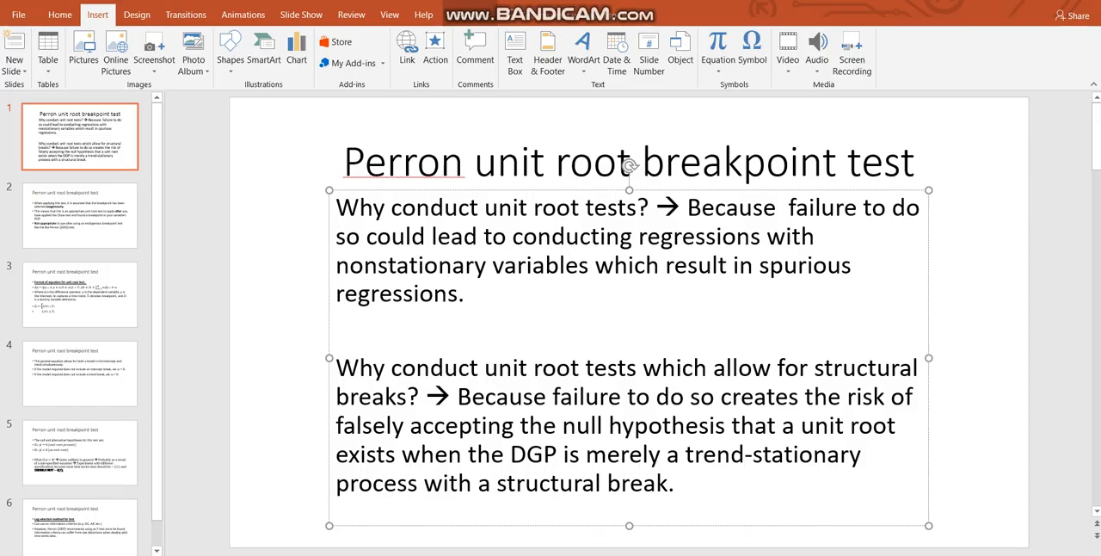
pyautogui.click(133, 442)
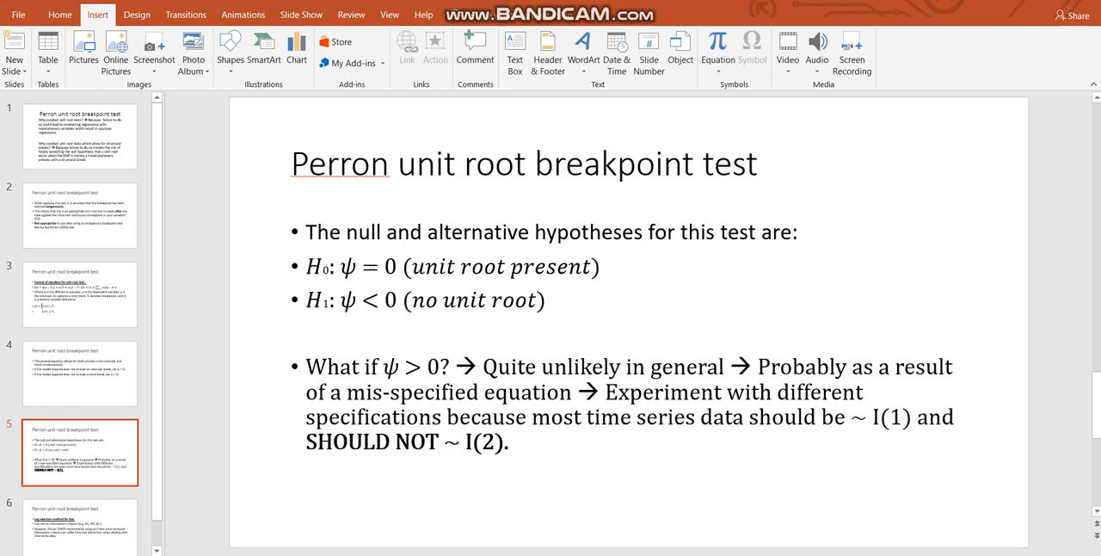
pyautogui.hotkey('alt', 'Tab')
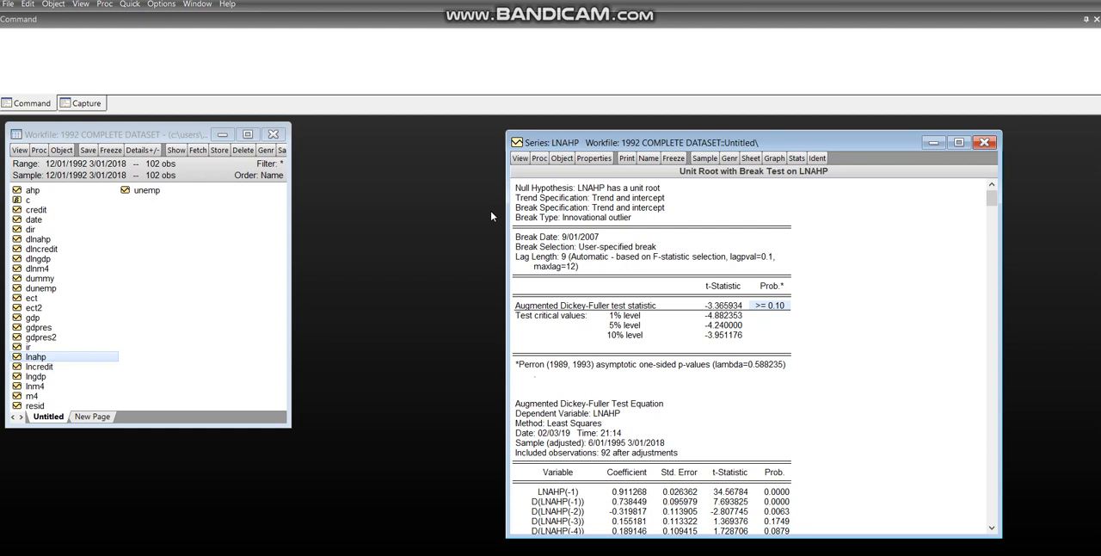
# Start another Breakpoint Unit Root Test on LNAHP and set it to test for a unit root in 1st difference.
pyautogui.click(521, 159)
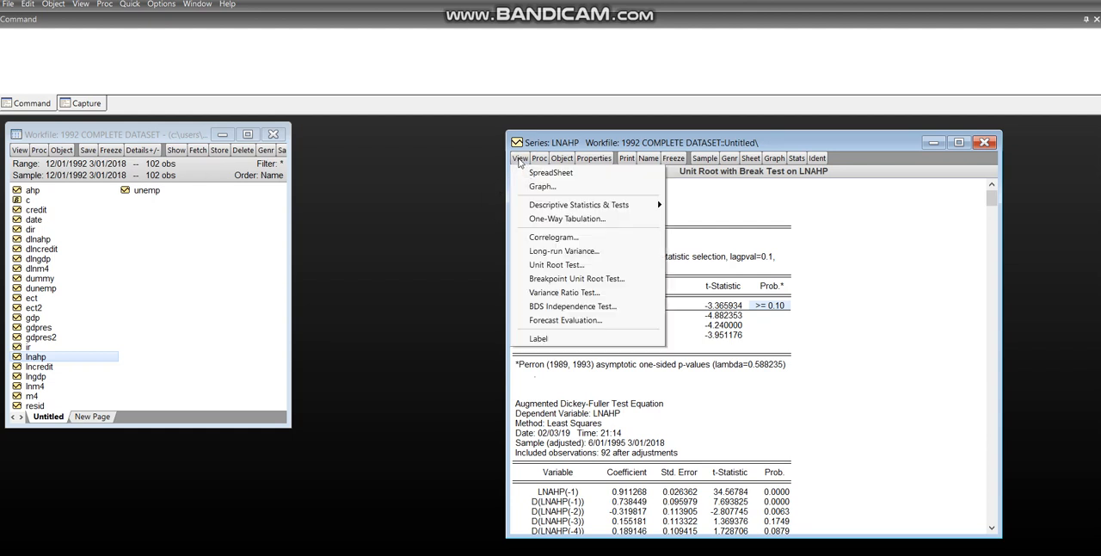
pyautogui.click(563, 280)
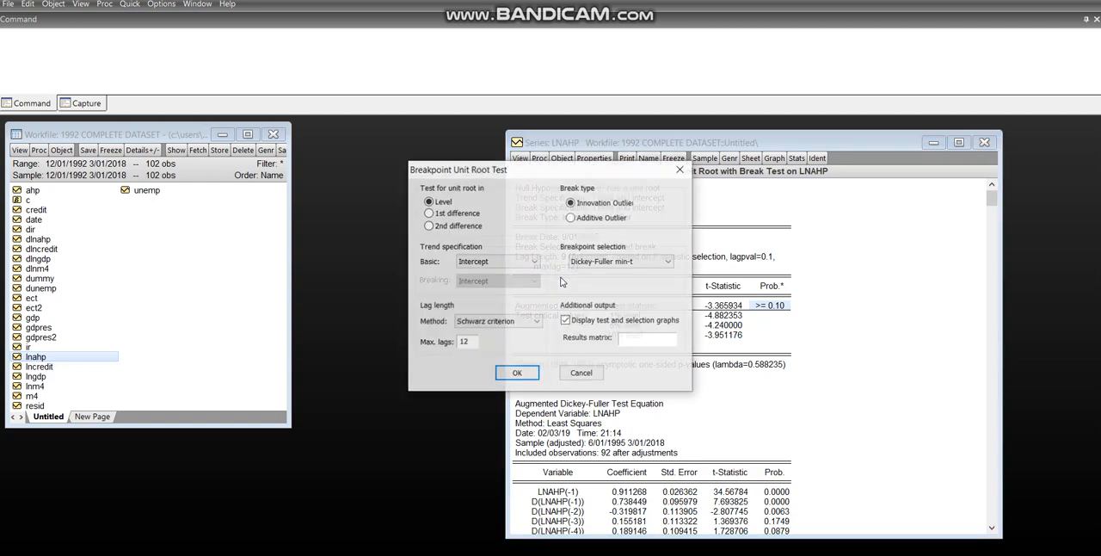
pyautogui.click(445, 216)
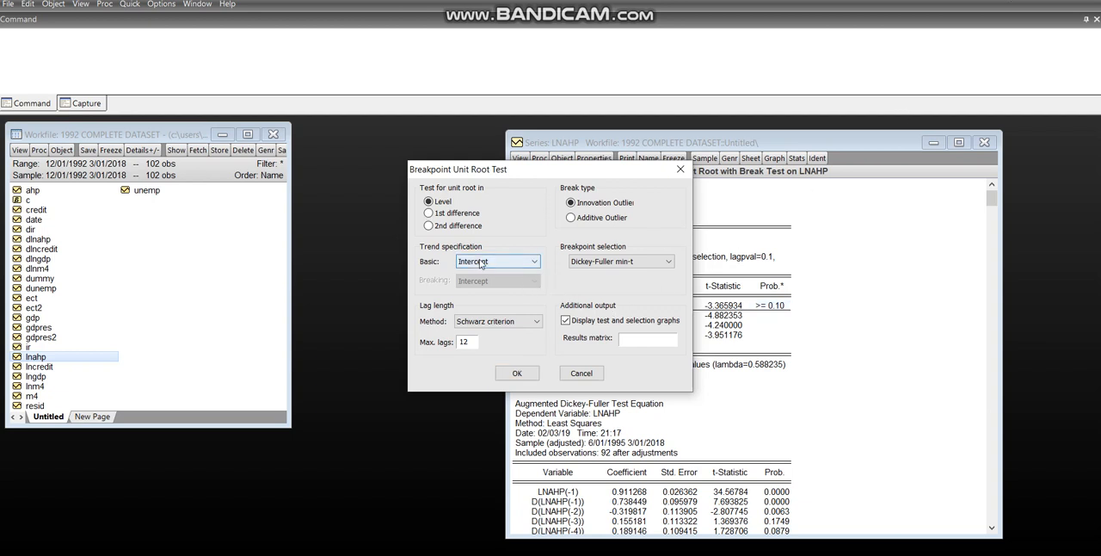
pyautogui.click(447, 213)
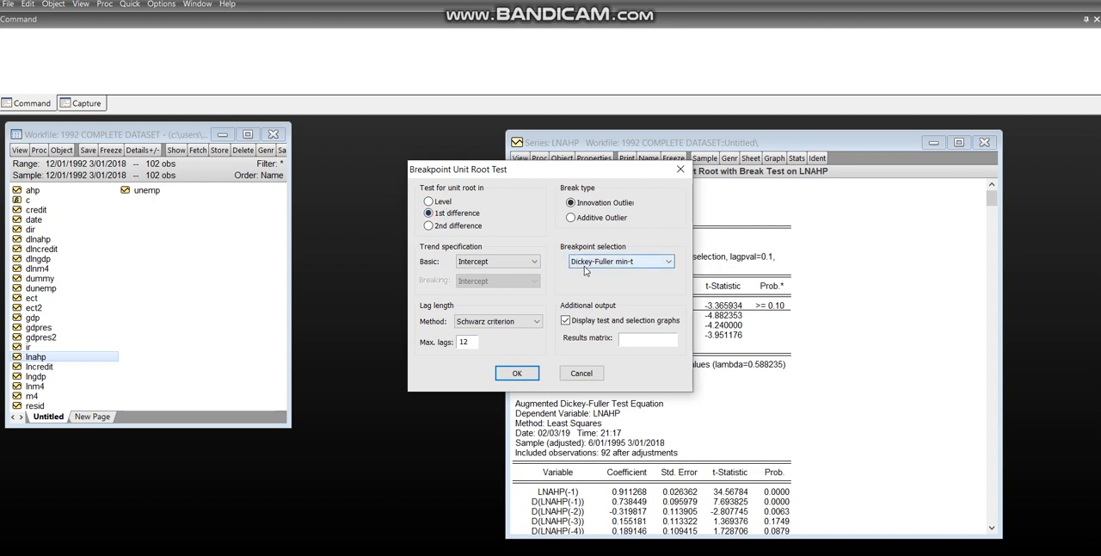
# Use a User-specified breakpoint dated 9/01/2007 for the first-difference test.
pyautogui.click(613, 270)
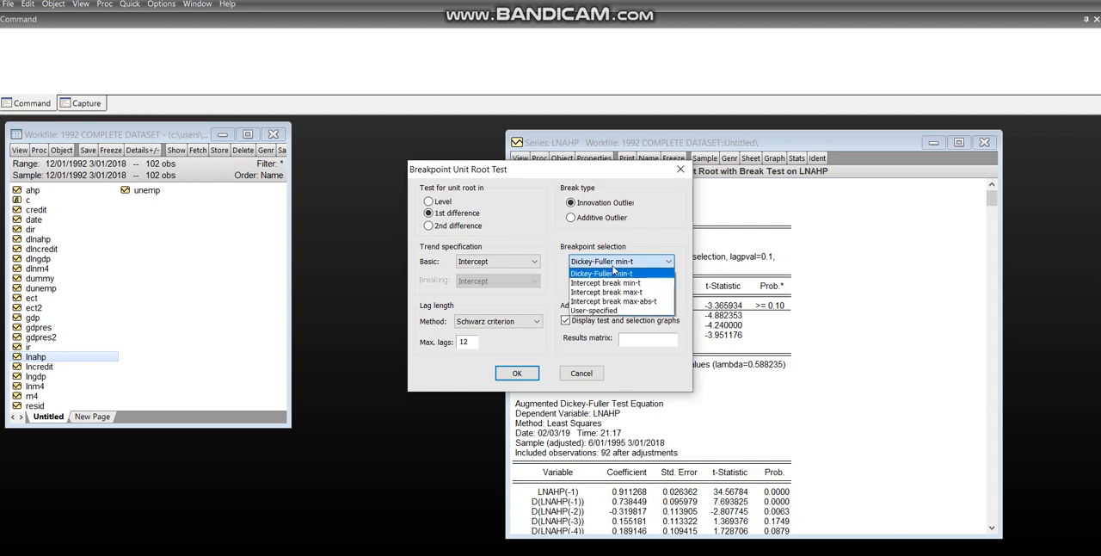
pyautogui.click(603, 314)
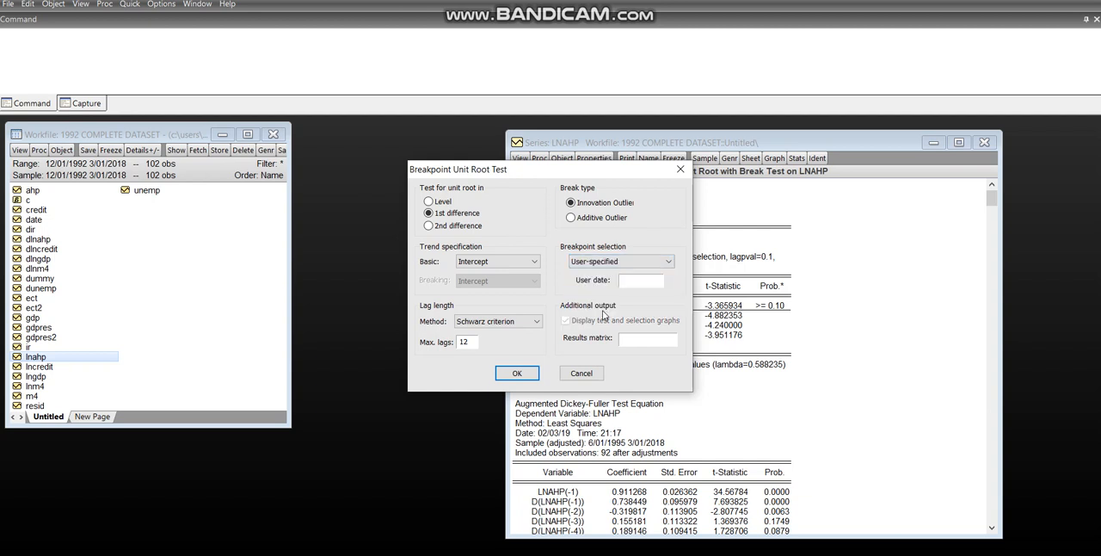
pyautogui.click(641, 280)
pyautogui.write('9/01/2007')
# Set the lag length method to F-statistic and run the first-difference test.
pyautogui.click(514, 324)
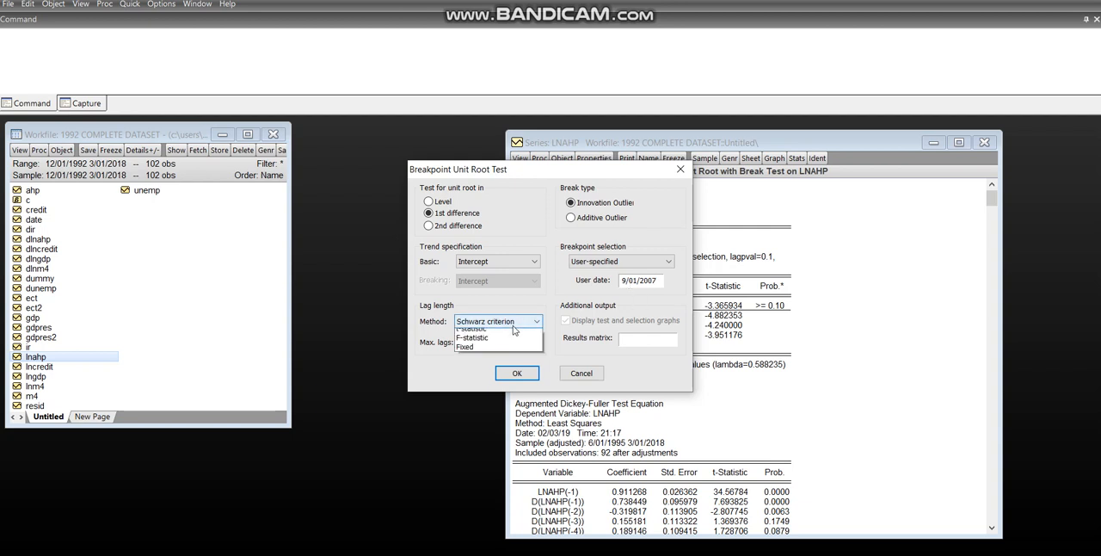
pyautogui.click(472, 398)
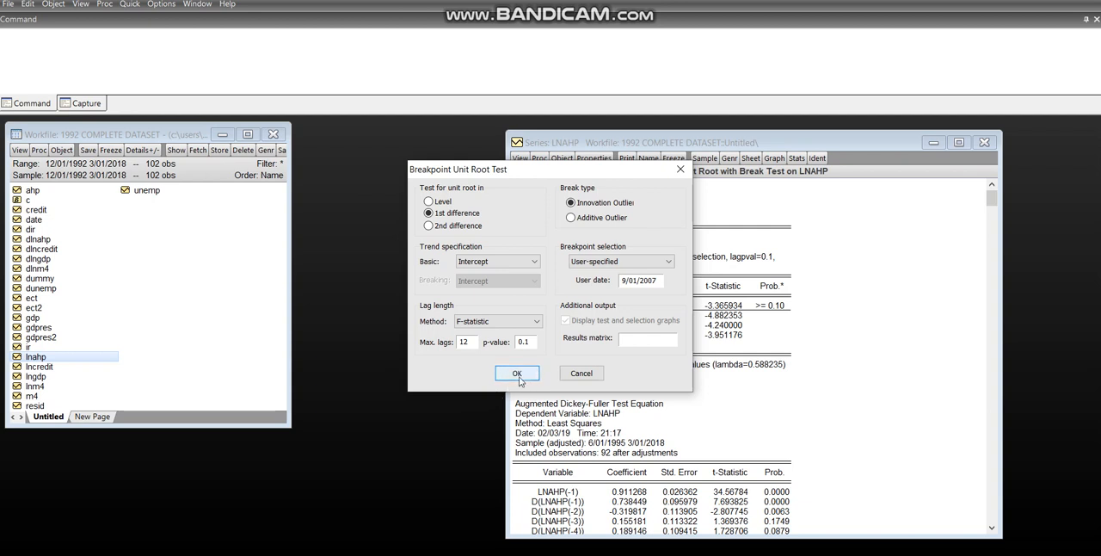
pyautogui.click(519, 373)
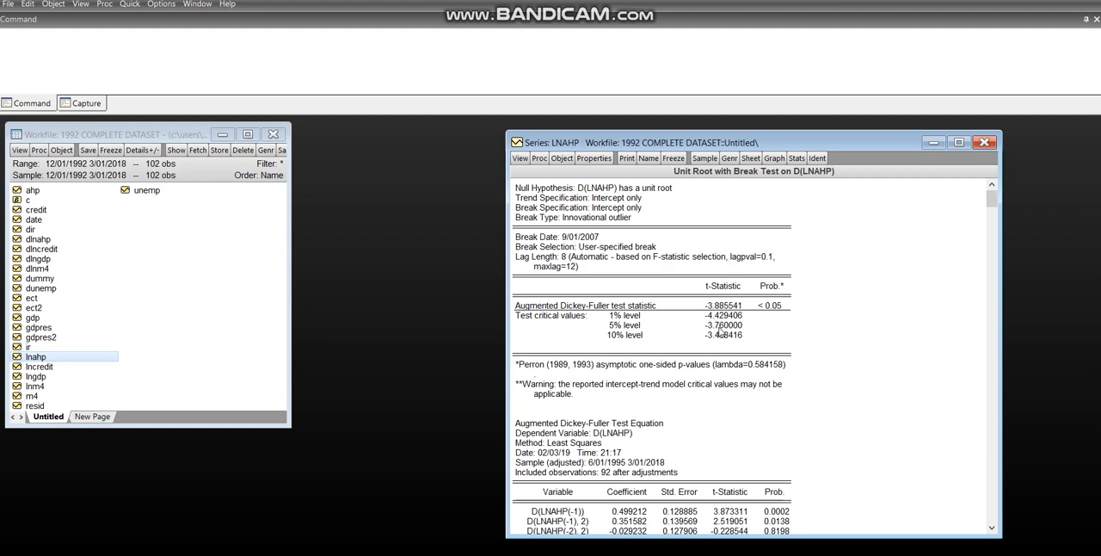
# Check the probability of the Augmented Dickey-Fuller statistic for D(LNAHP) and close the series window.
pyautogui.click(768, 305)
pyautogui.click(985, 146)
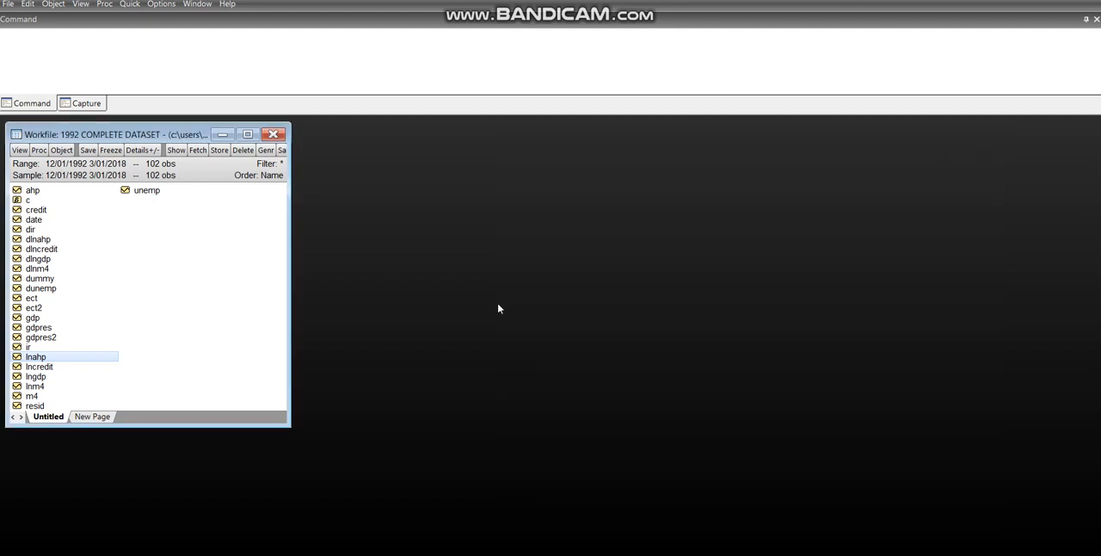
# Open the LNGDP series and place its graph window beside the workfile to inspect the trend and break.
pyautogui.doubleClick(37, 376)
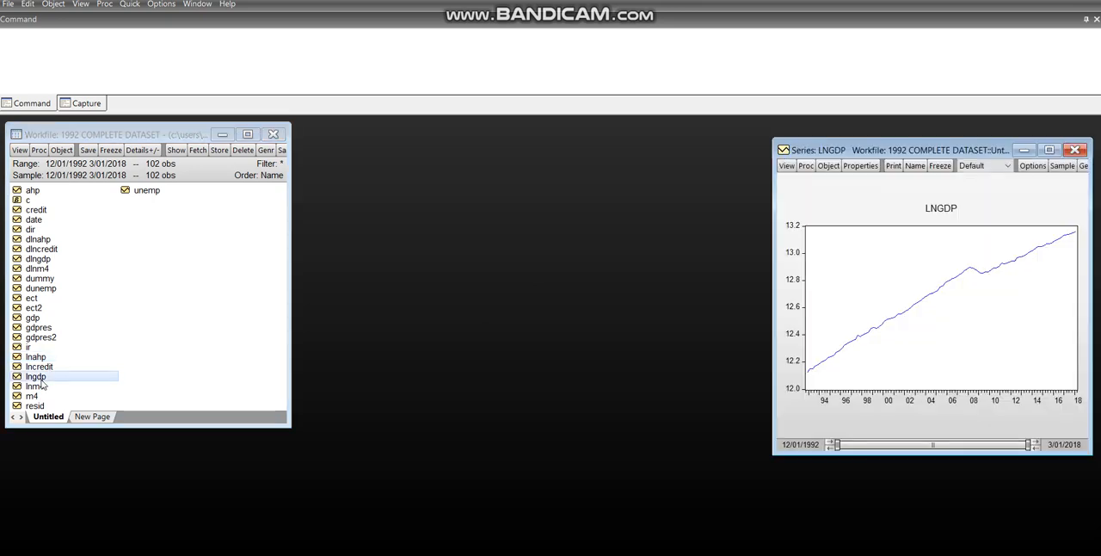
pyautogui.moveTo(813, 156); pyautogui.dragTo(442, 170)
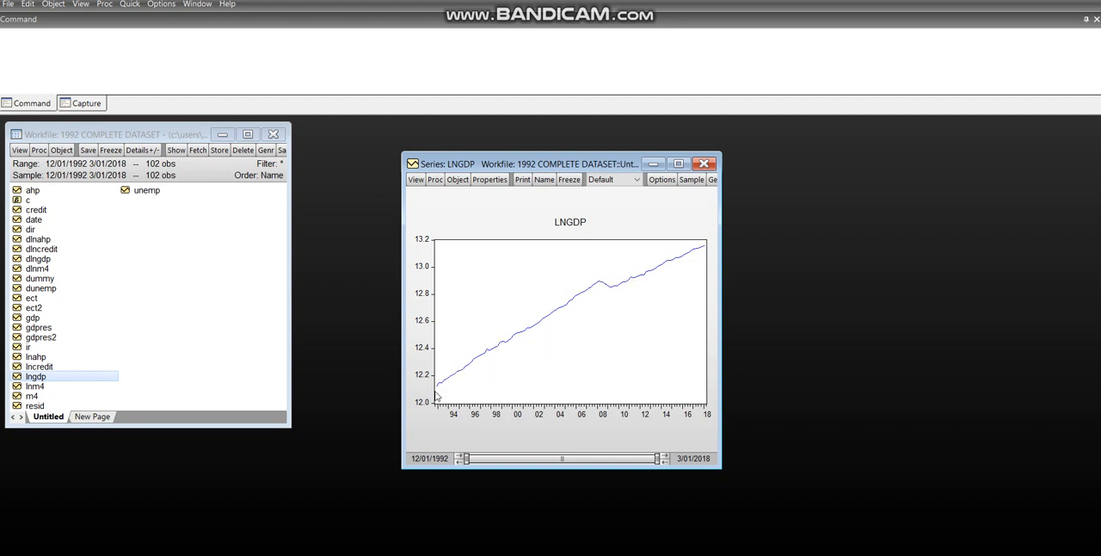
pyautogui.click(415, 180)
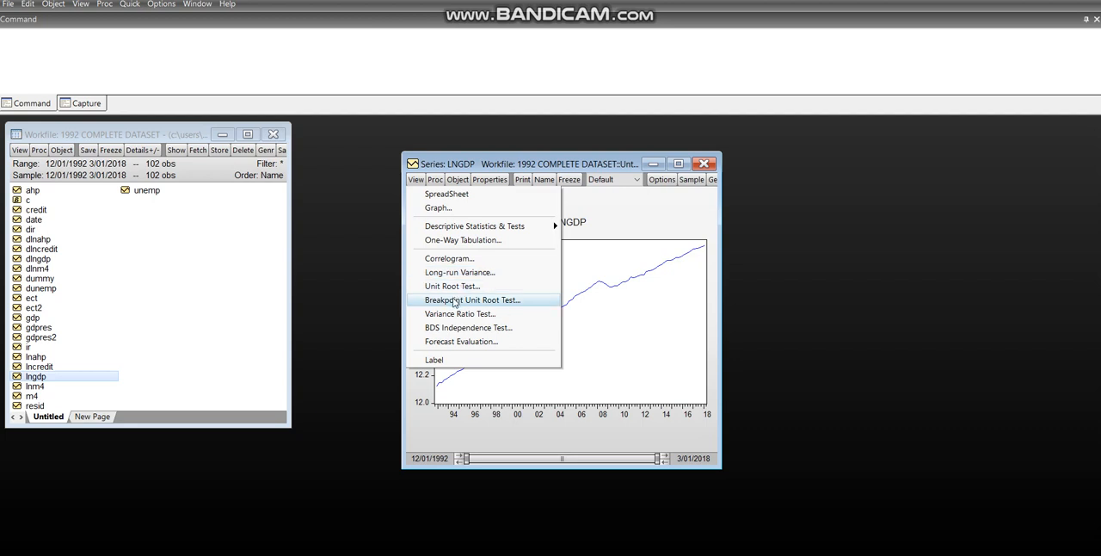
pyautogui.click(626, 235)
pyautogui.moveTo(599, 287)
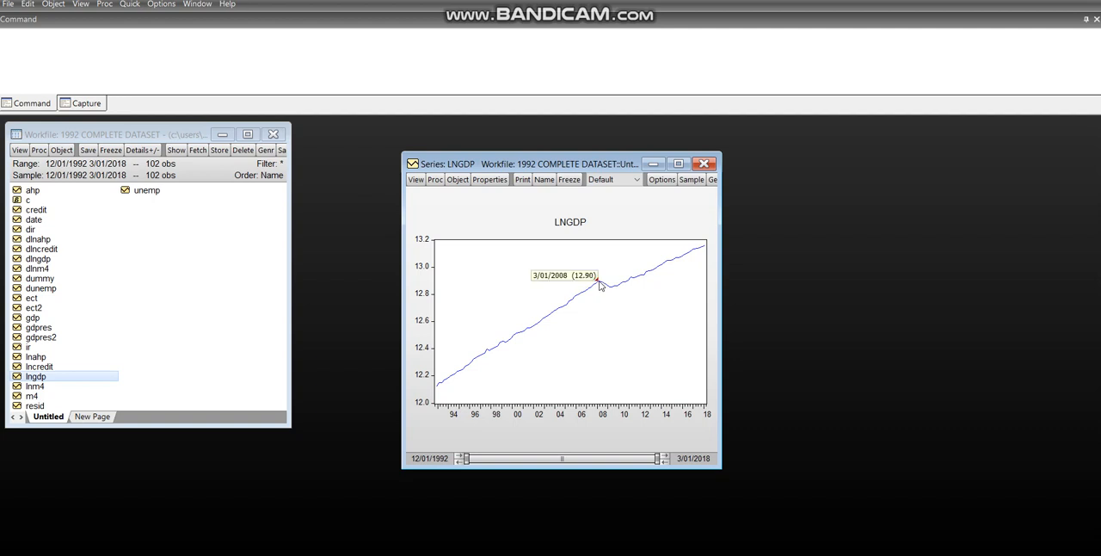
# Start a Breakpoint Unit Root Test on LNGDP in level with Trend and intercept as the basic trend specification, keeping the graph in view.
pyautogui.click(415, 179)
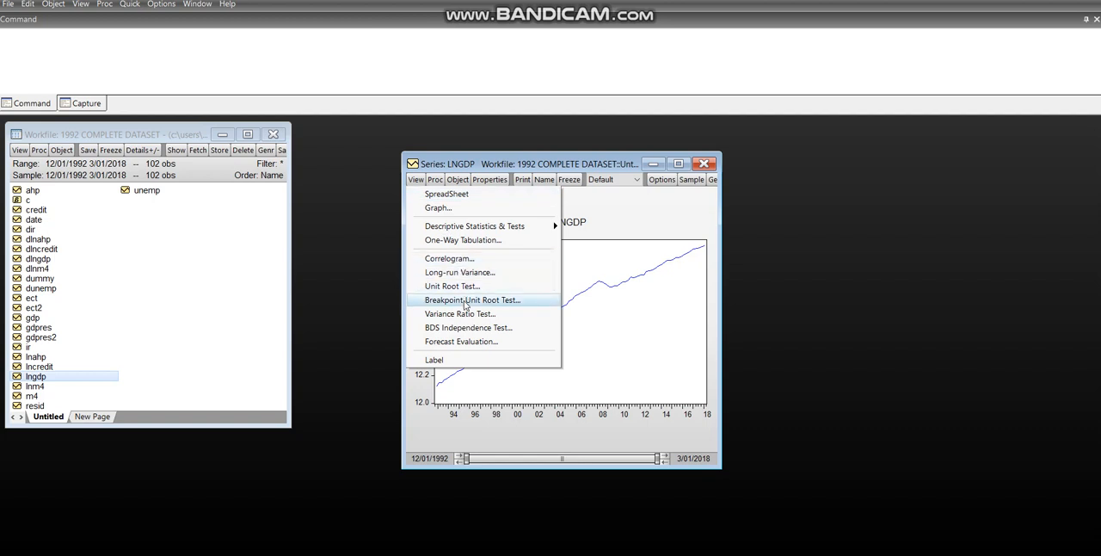
pyautogui.click(466, 300)
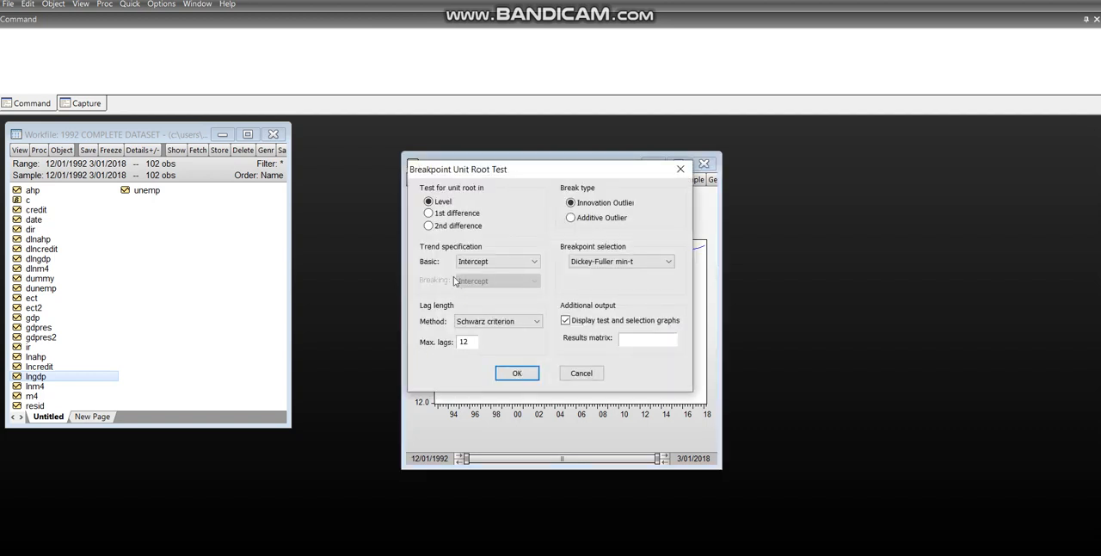
pyautogui.click(475, 265)
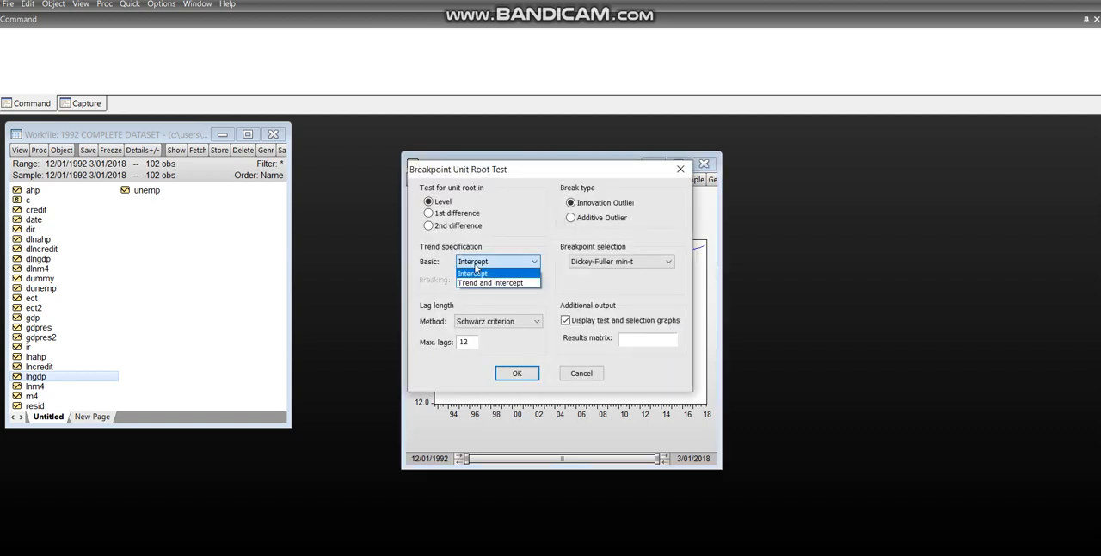
pyautogui.click(475, 283)
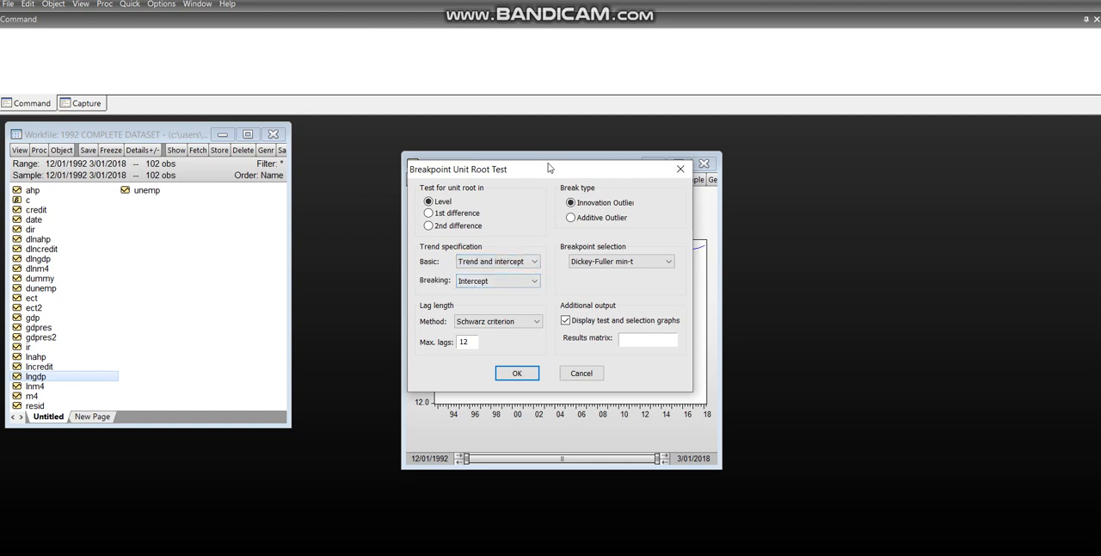
pyautogui.moveTo(548, 166); pyautogui.dragTo(843, 208)
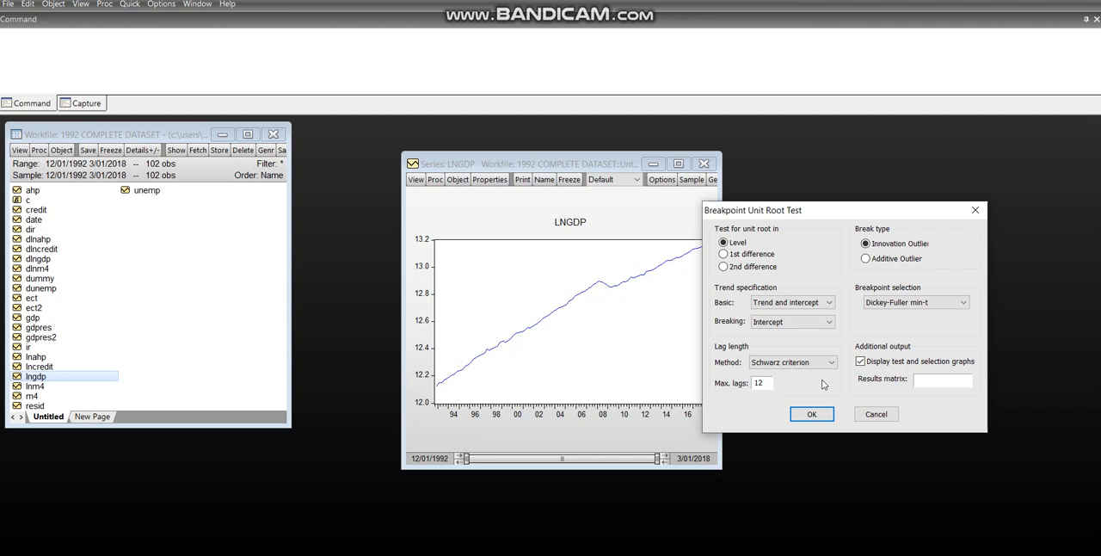
# Use a User-specified breakpoint dated 3/01/2008 for the LNGDP test.
pyautogui.click(898, 303)
pyautogui.click(895, 352)
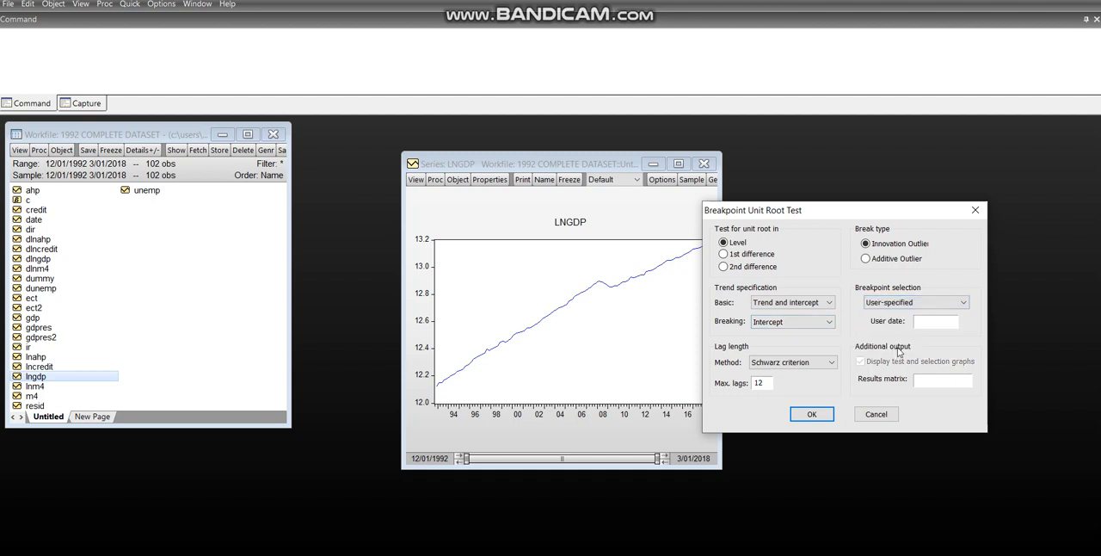
pyautogui.click(927, 321)
pyautogui.write('3/01/2008')
# Set the lag length method to F-statistic and run the LNGDP level test.
pyautogui.click(821, 364)
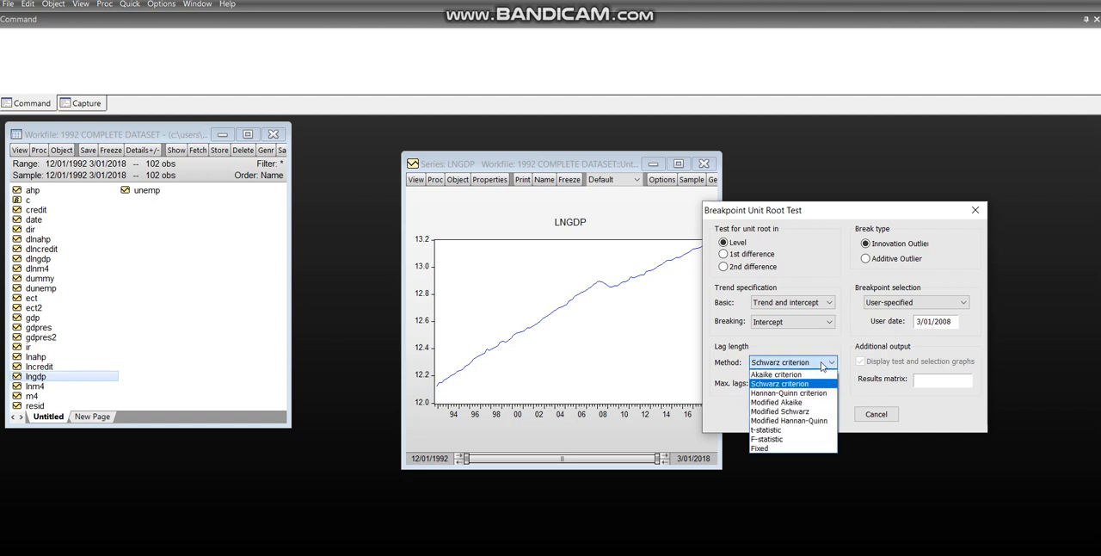
pyautogui.click(765, 439)
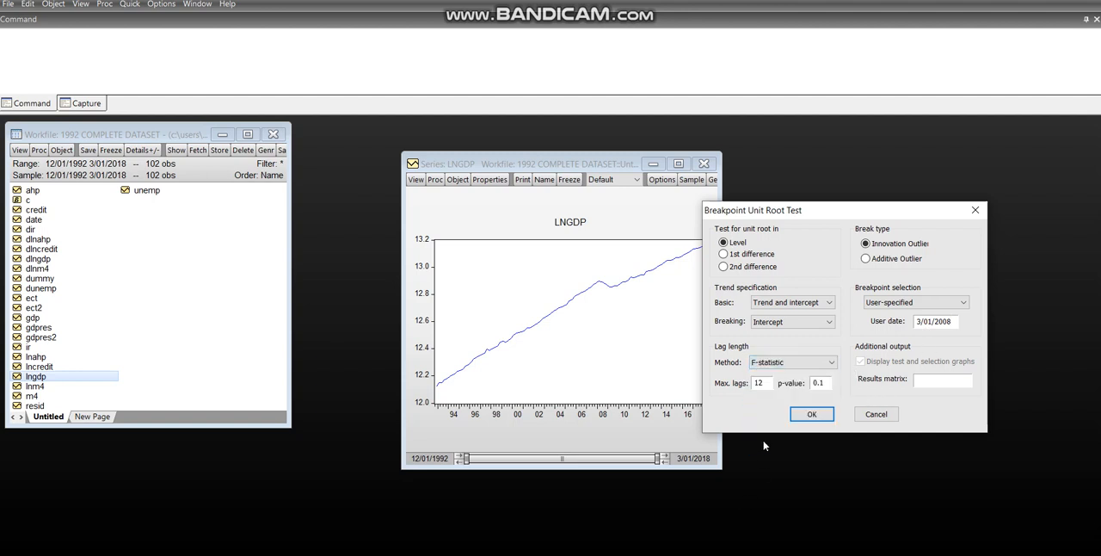
pyautogui.click(812, 415)
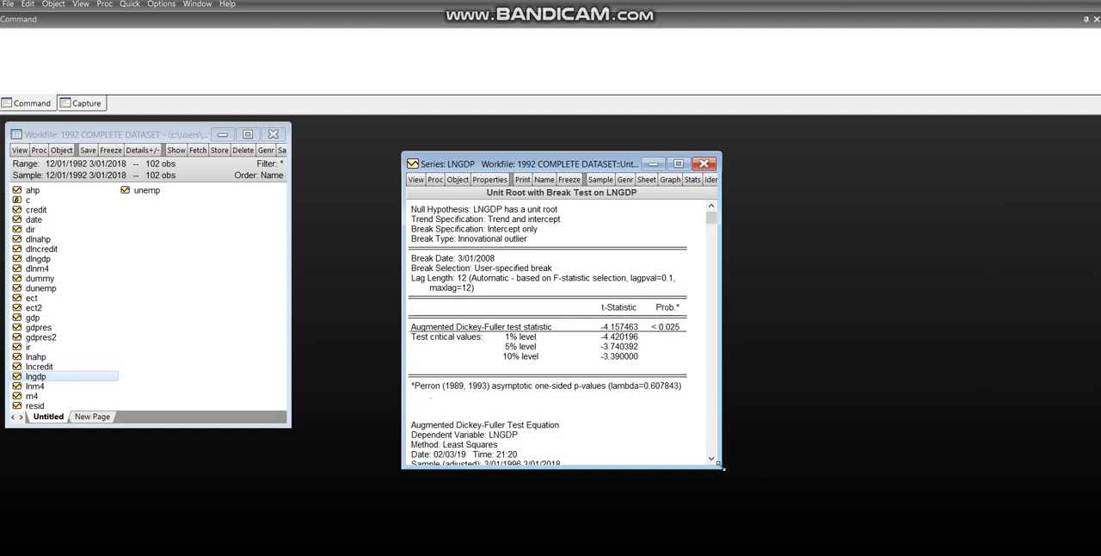
# Enlarge the LNGDP results window and examine the null hypothesis, break specification, lag length and Augmented Dickey-Fuller probability.
pyautogui.moveTo(723, 469); pyautogui.dragTo(881, 507)
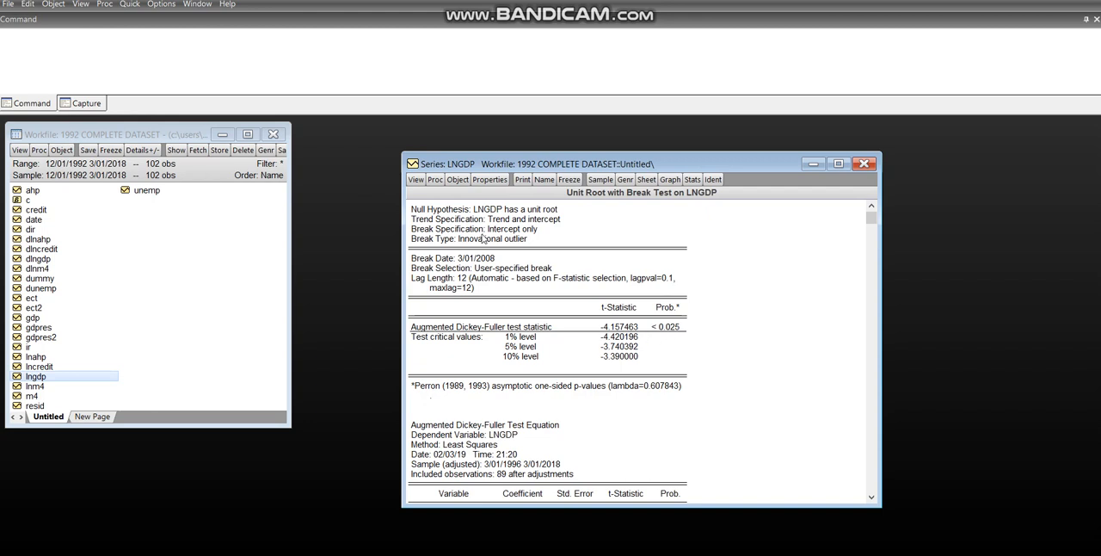
pyautogui.moveTo(443, 209); pyautogui.dragTo(555, 209)
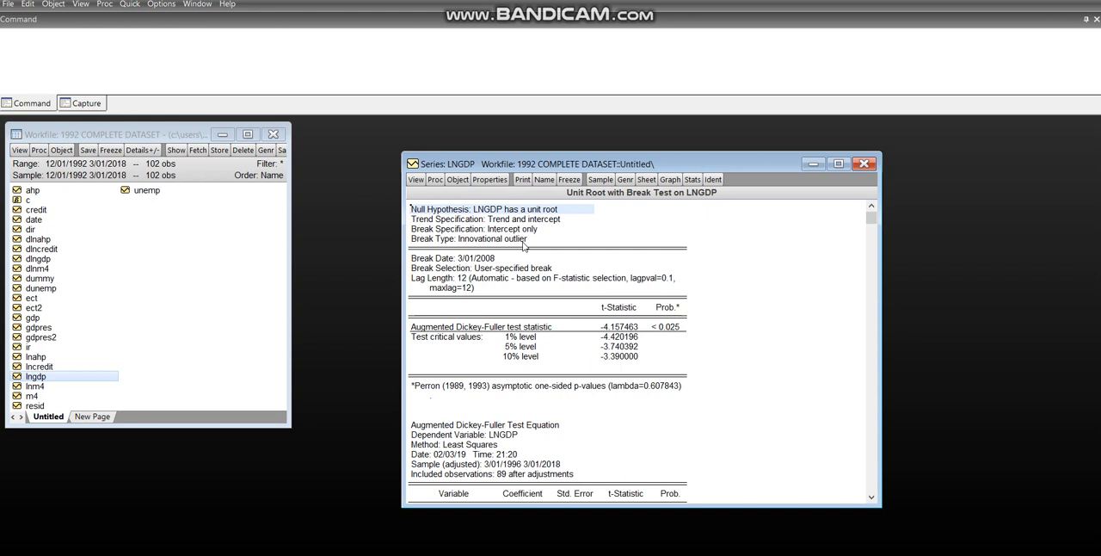
pyautogui.click(479, 241)
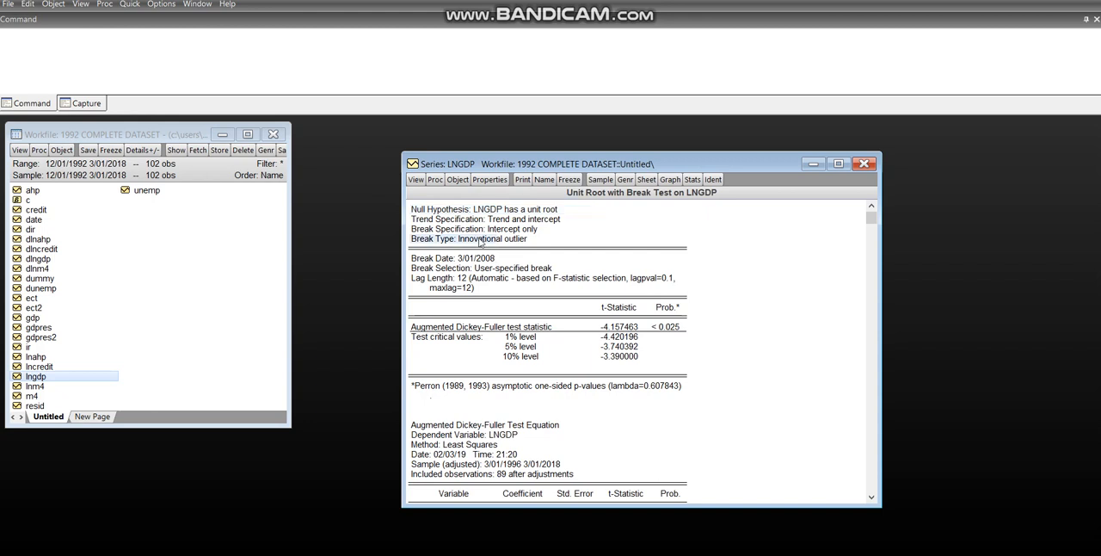
pyautogui.click(695, 278)
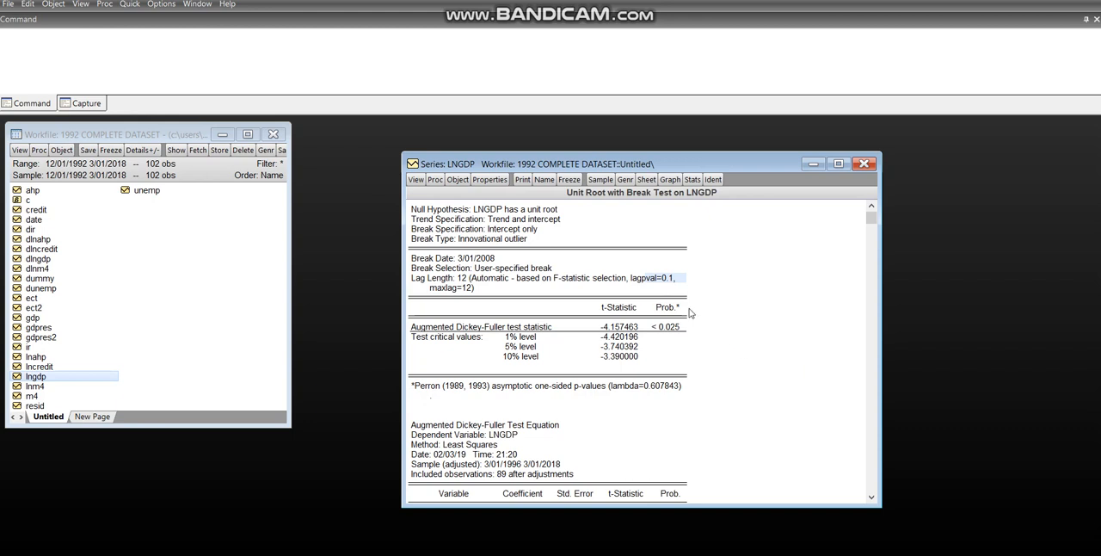
pyautogui.click(1013, 1)
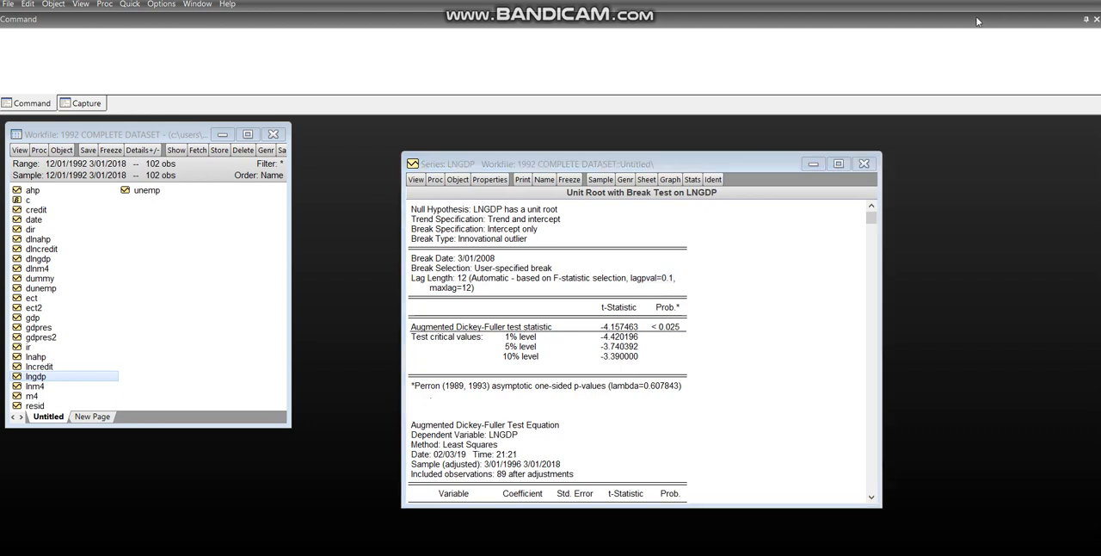
# Run a standard Augmented Dickey-Fuller unit root test on LNGDP in level with trend and intercept, using the Schwarz Info Criterion, and check its probability.
pyautogui.click(416, 180)
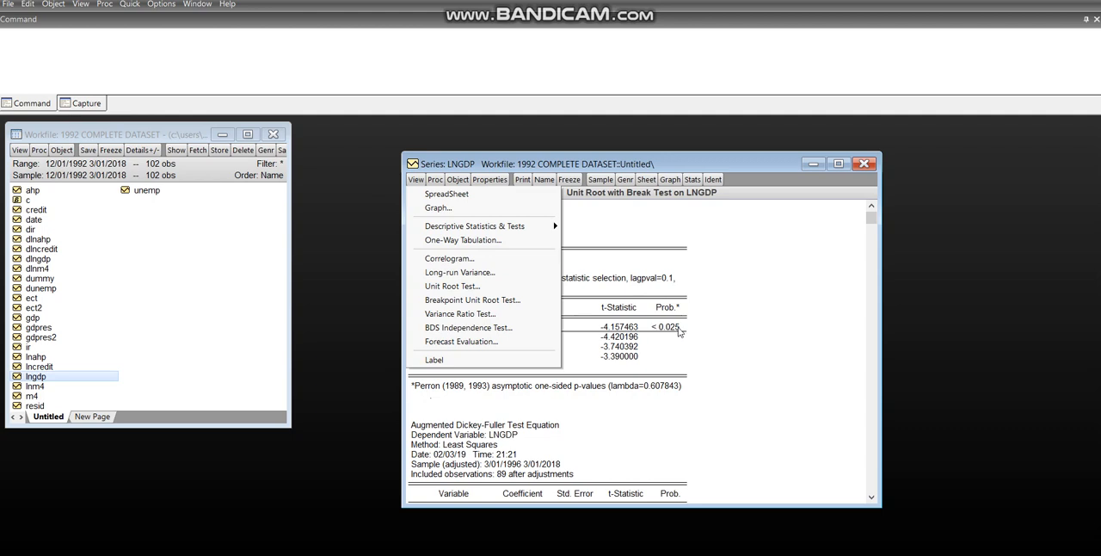
pyautogui.click(516, 290)
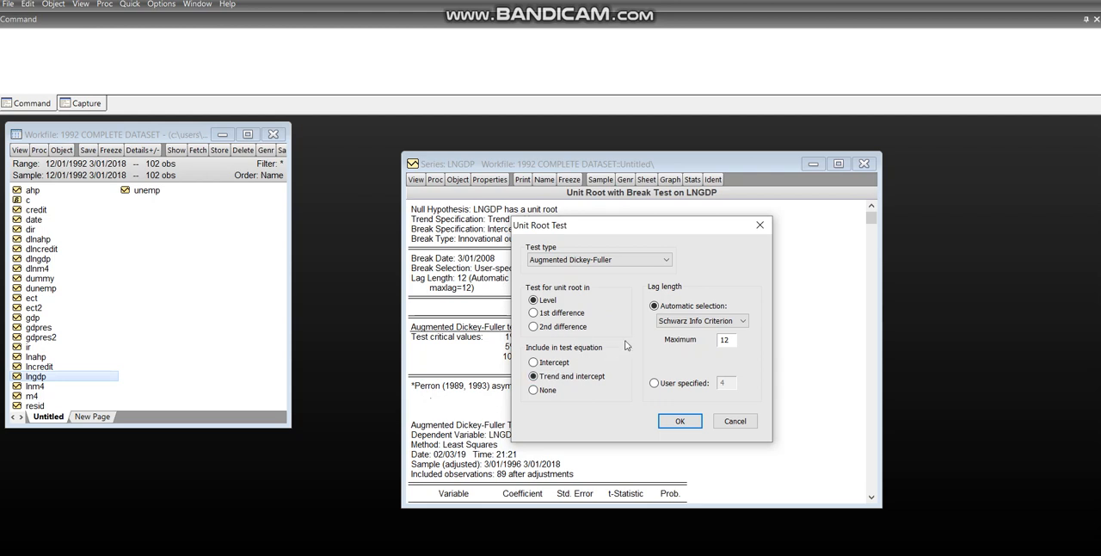
pyautogui.click(691, 325)
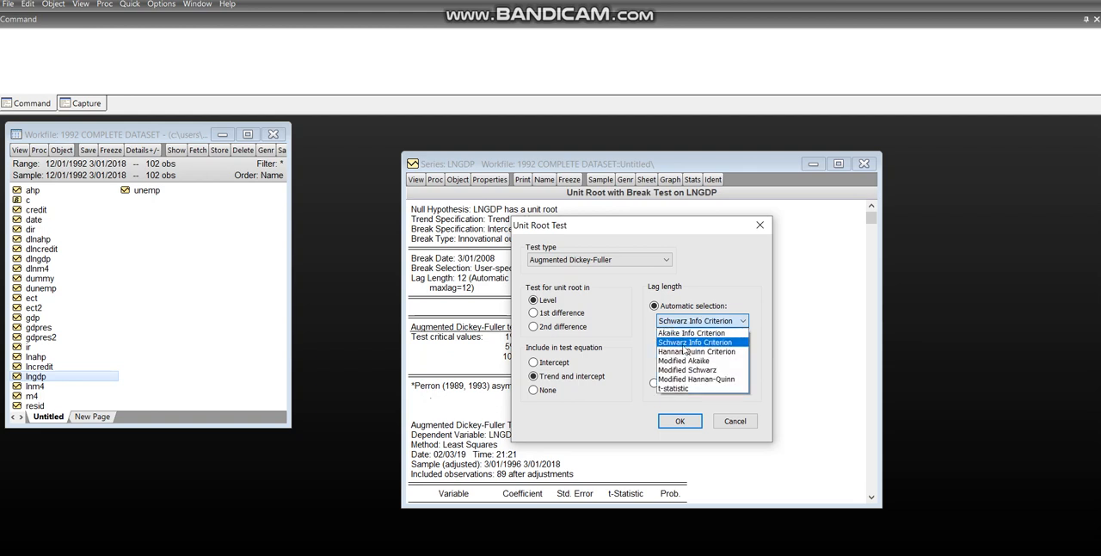
pyautogui.click(638, 327)
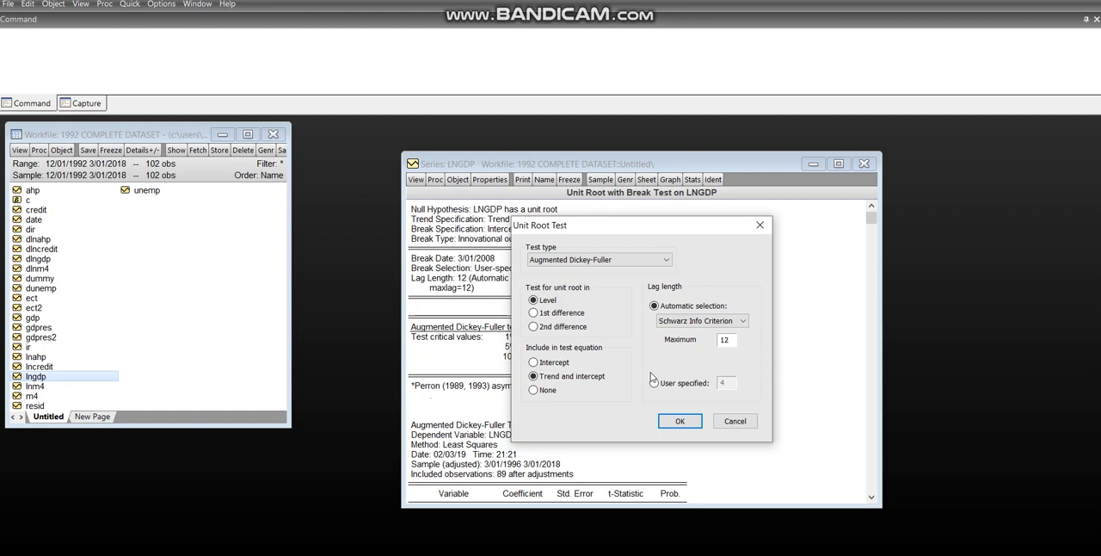
pyautogui.click(678, 420)
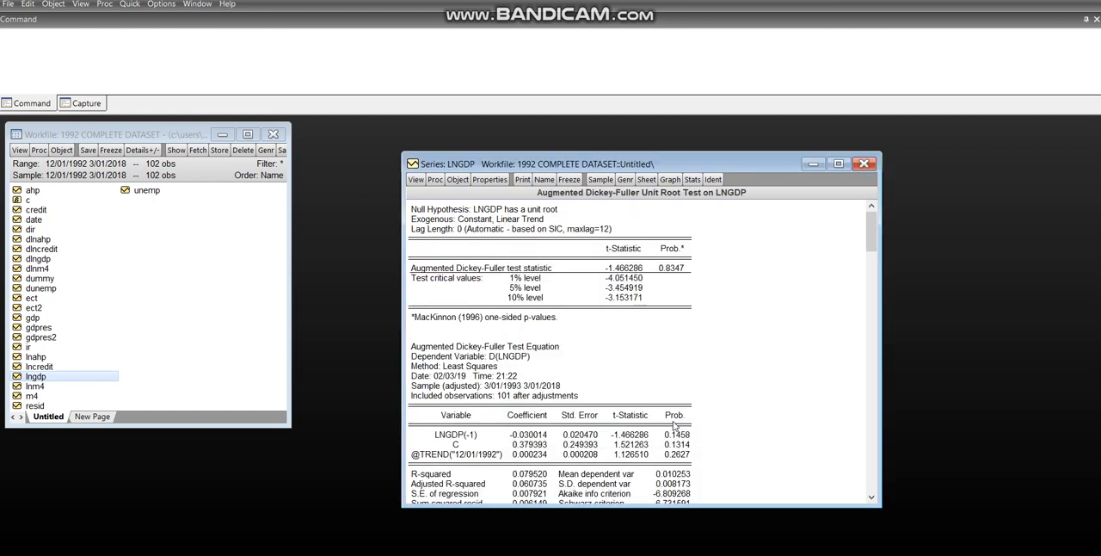
pyautogui.click(673, 269)
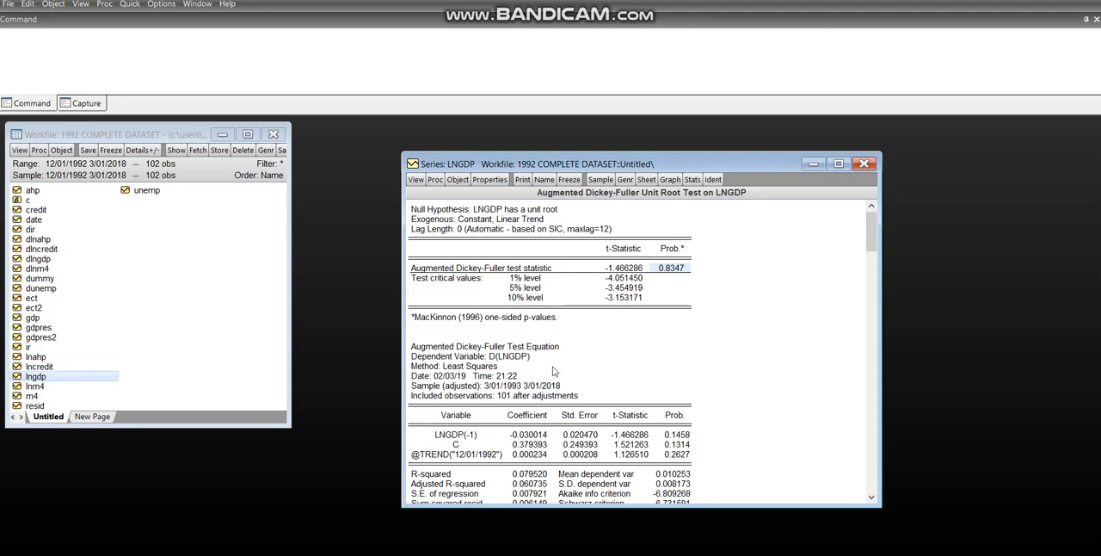
# Switch to the PowerPoint presentation and review the first slide's reason for using unit root tests that allow for structural breaks.
pyautogui.hotkey('alt', 'Tab')
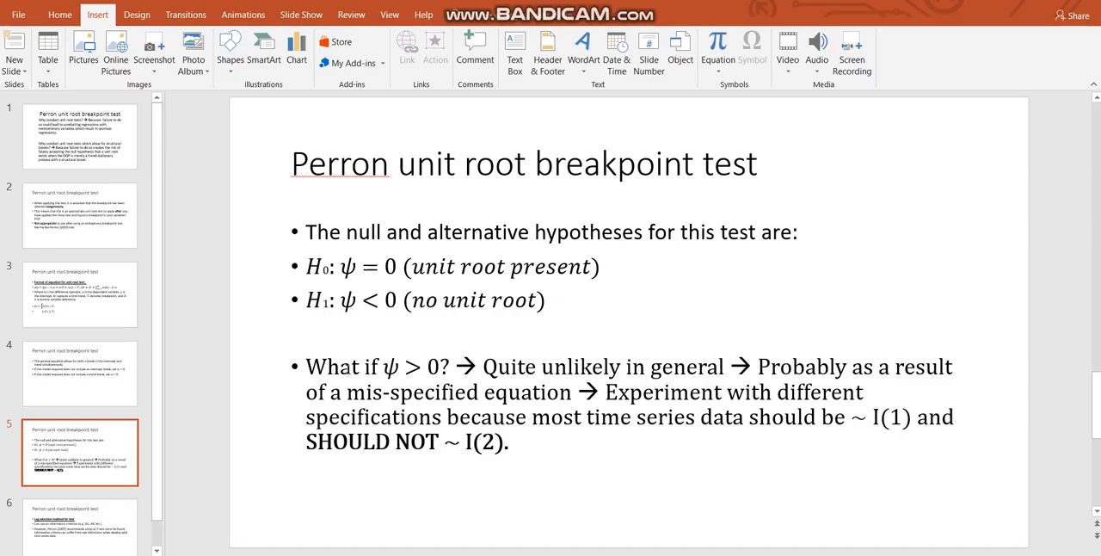
pyautogui.click(69, 121)
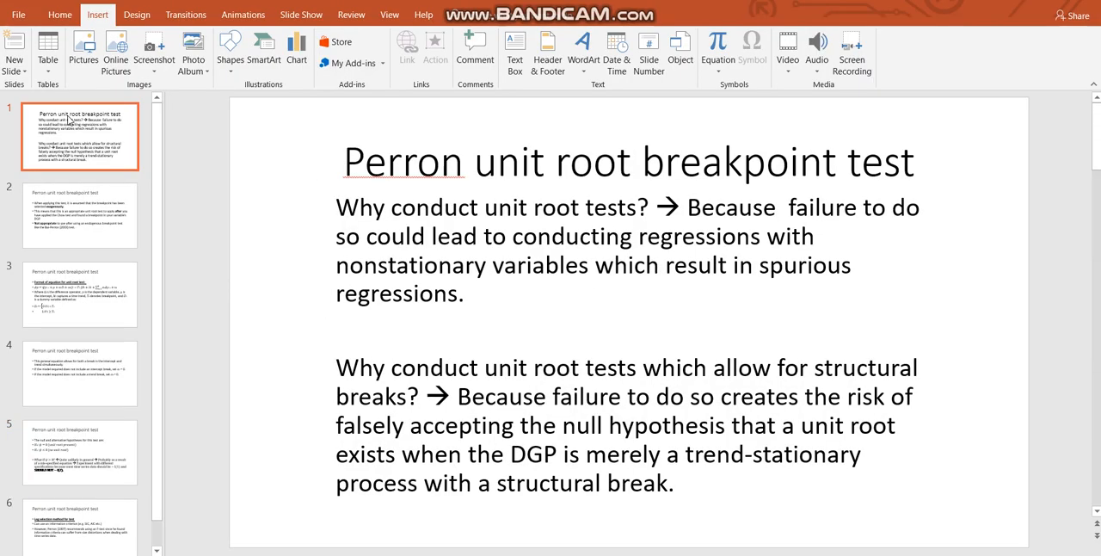
pyautogui.click(457, 398)
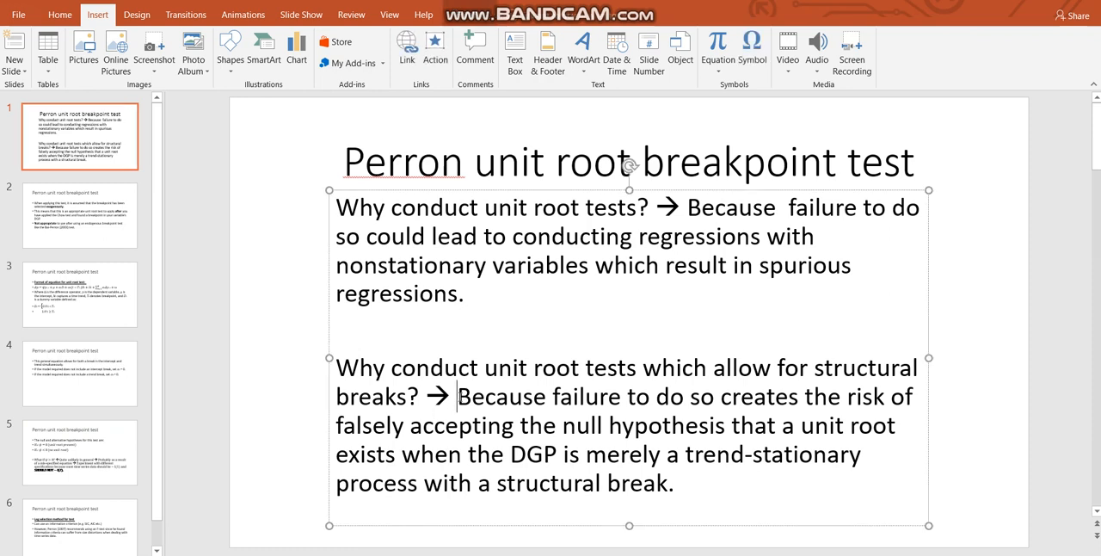